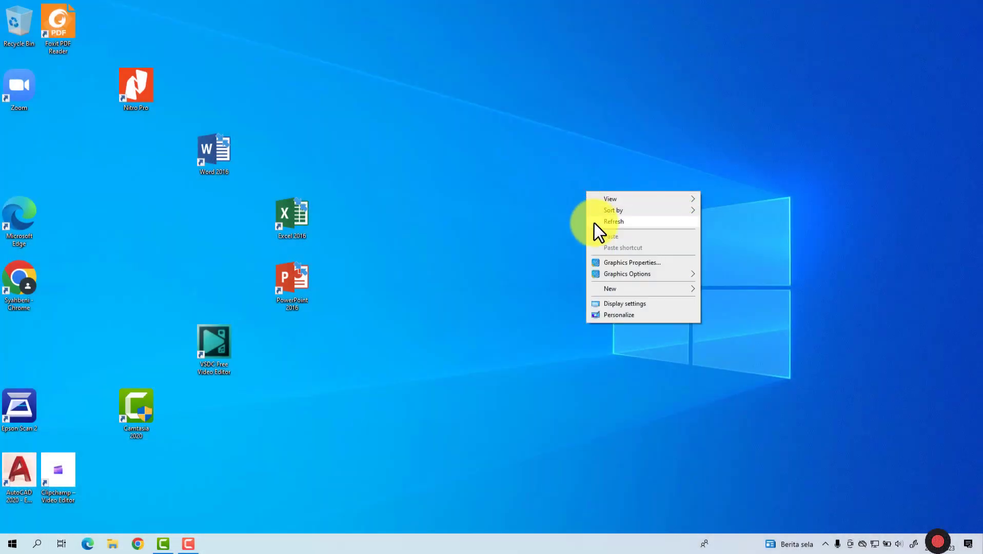
click(595, 224)
right_click(507, 210)
click(518, 239)
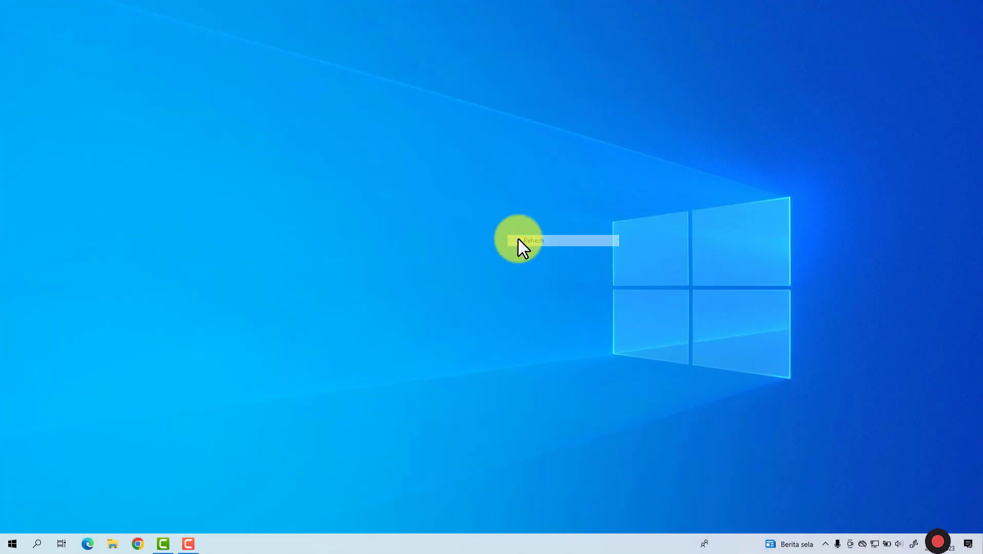
right_click(460, 201)
click(471, 229)
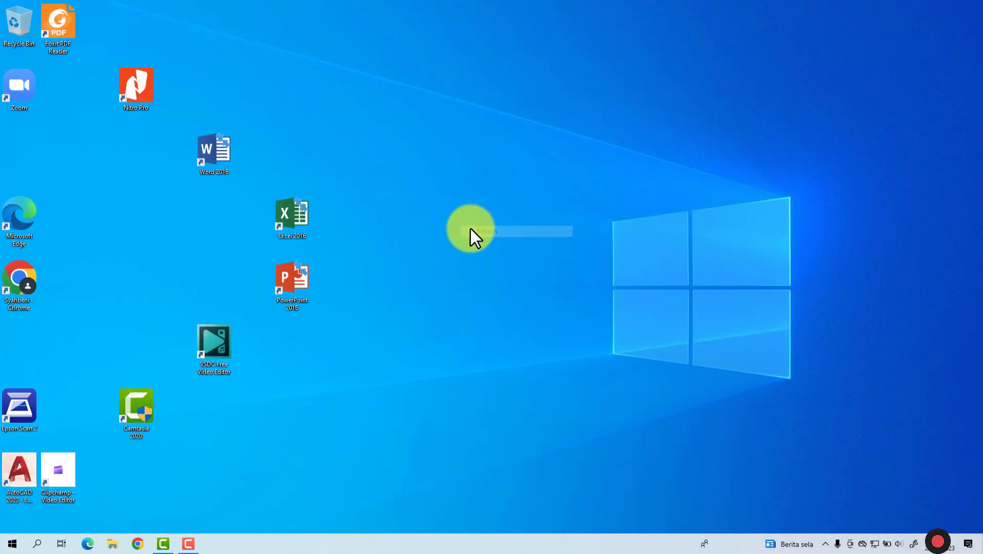
Step: Launch Excel 2016 from the desktop and create a blank workbook
right_click(300, 212)
click(317, 215)
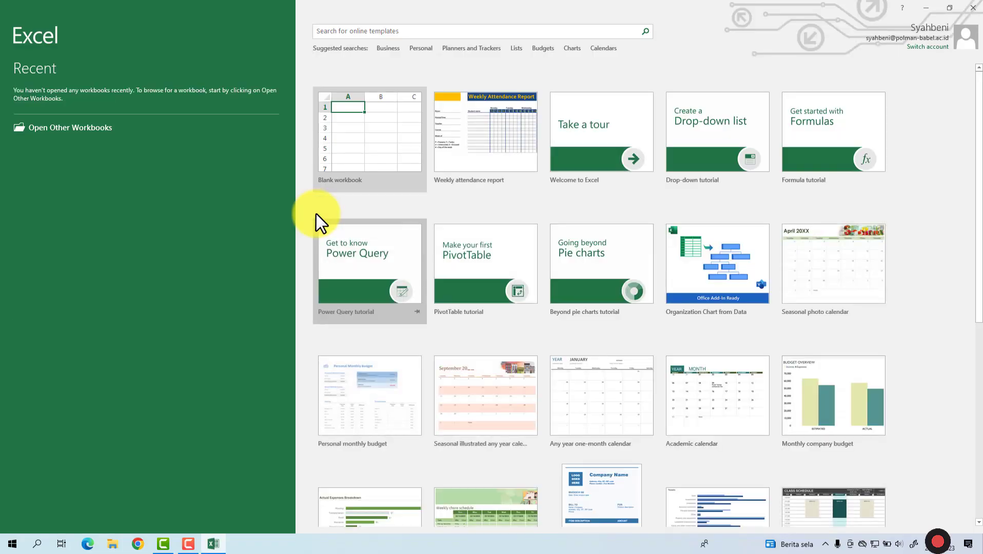
click(374, 149)
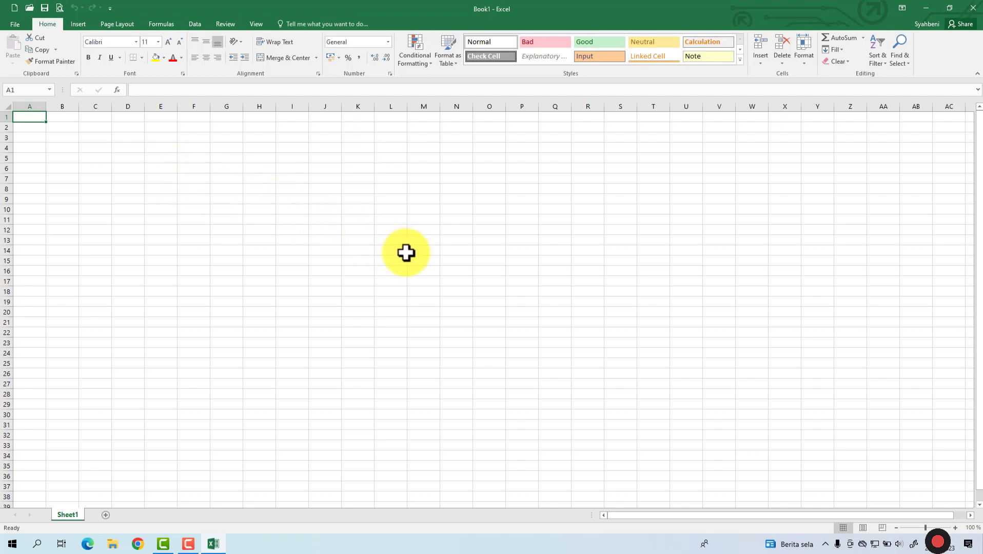
Step: Enter the column headings NO in cell C5 and NAMA in cell D5
click(955, 525)
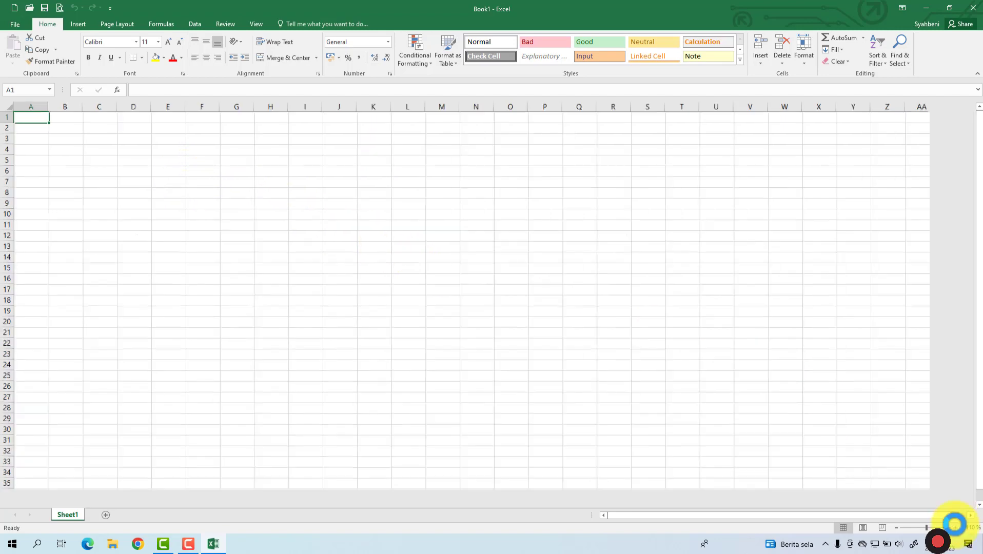
click(955, 526)
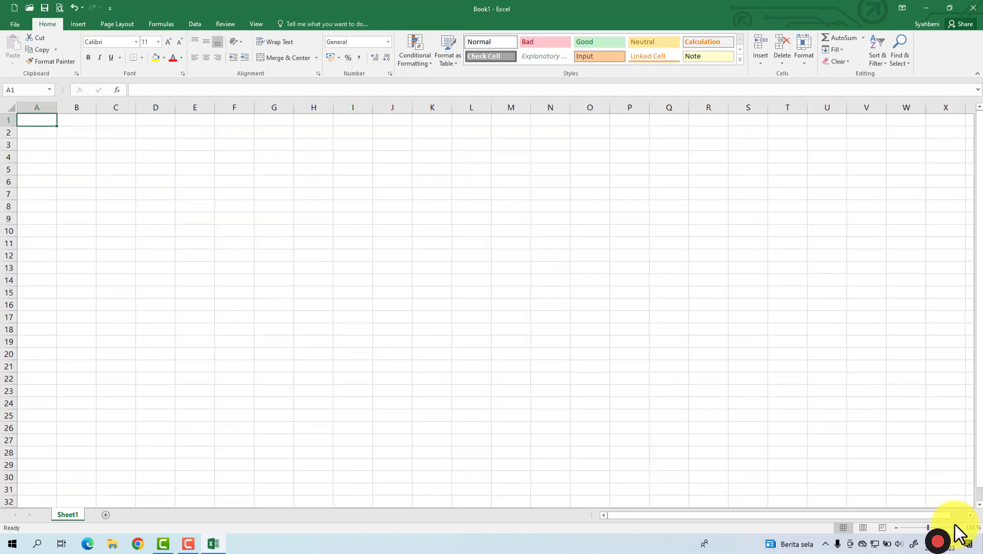
click(956, 527)
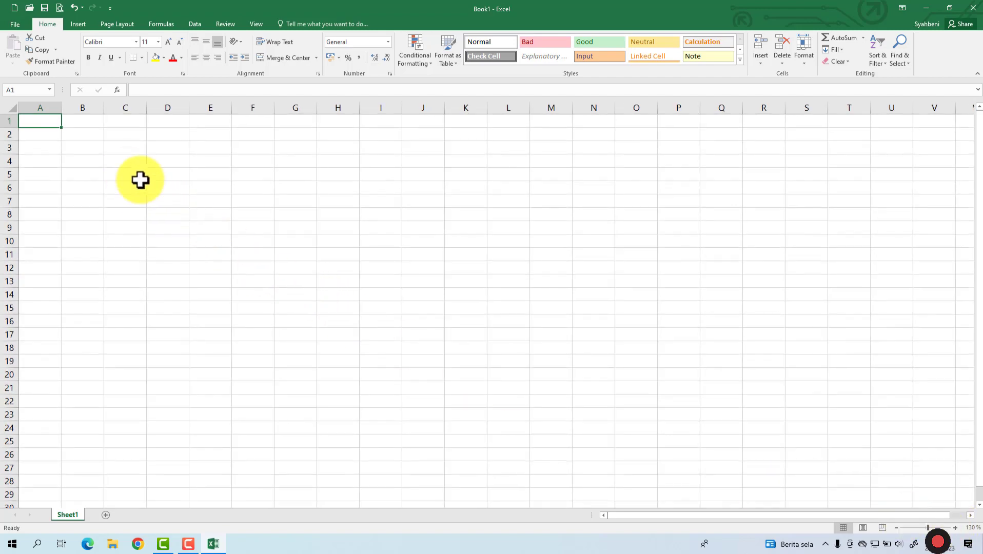
click(956, 528)
click(956, 528)
click(143, 191)
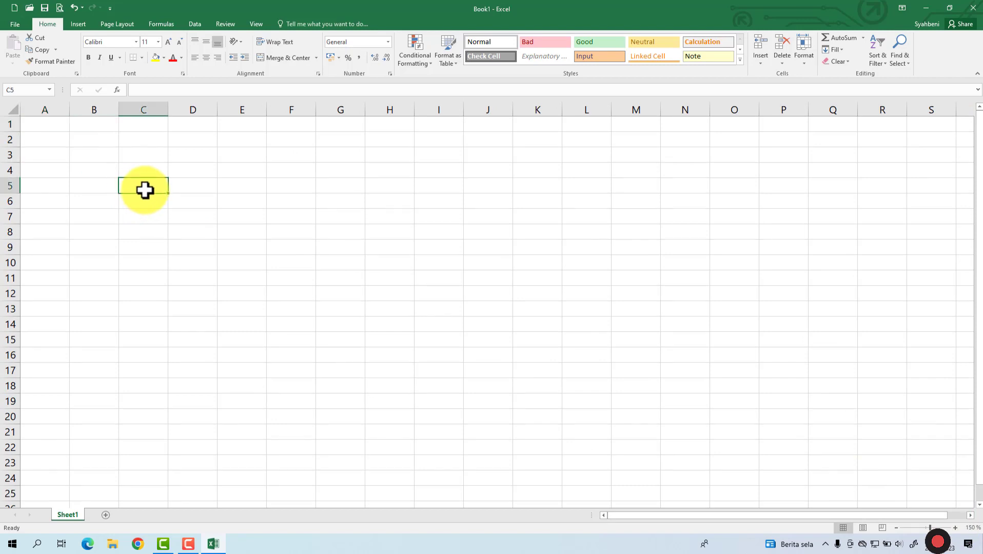
text(n)
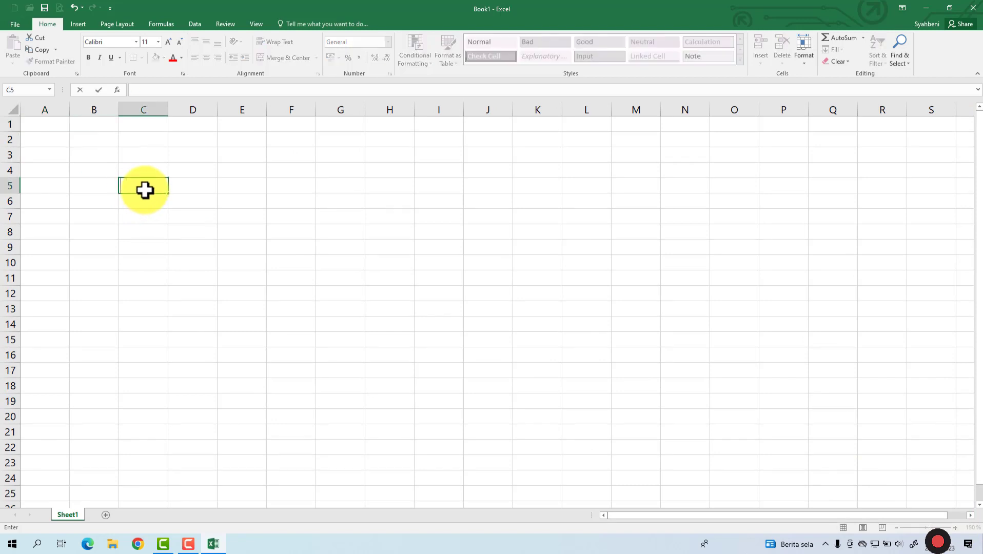
text(NO)
key(Tab)
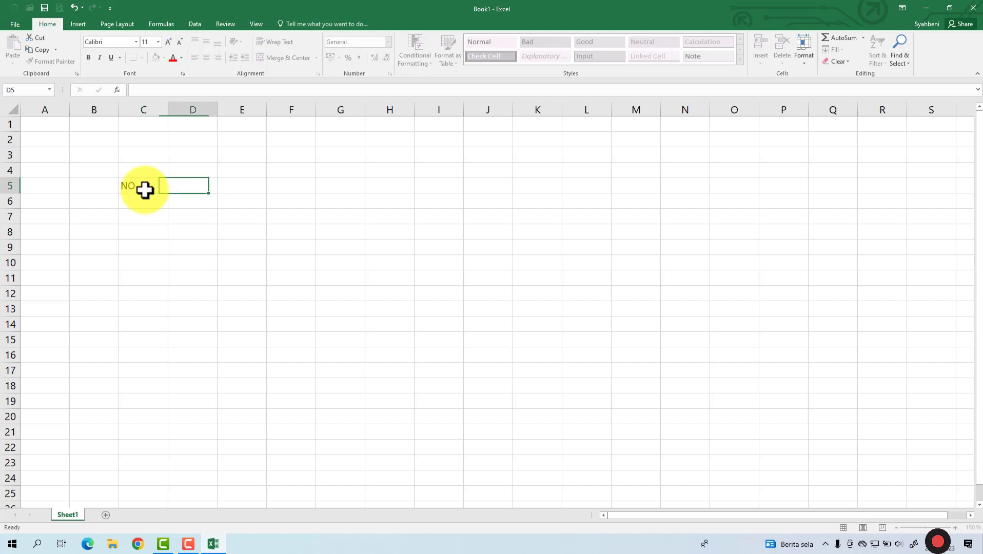
text(M)
key(BackSpace)
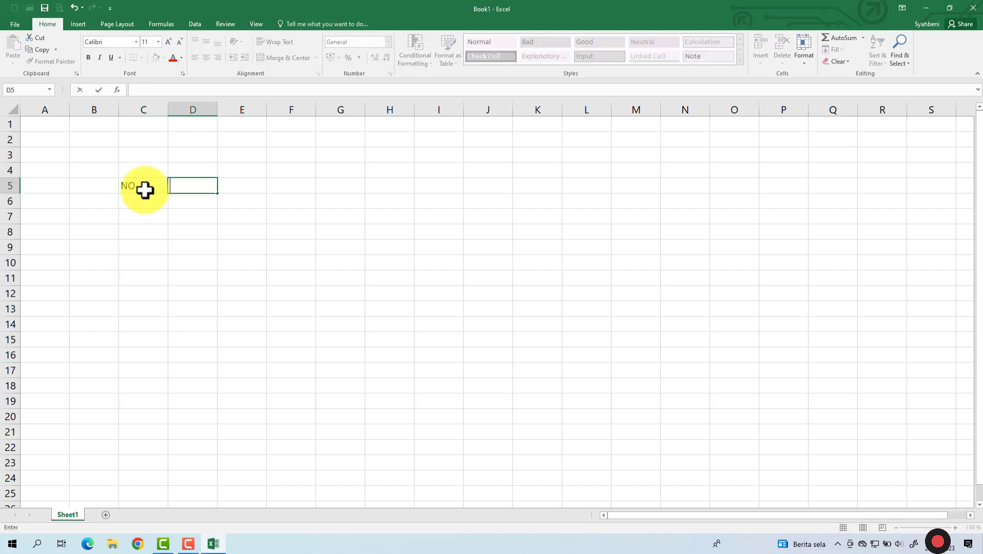
text(NAMA)
Step: Enter the heading TEMPAT/TANGGAL LAHIR in cell E5 and fit column E's width to its text
click(242, 185)
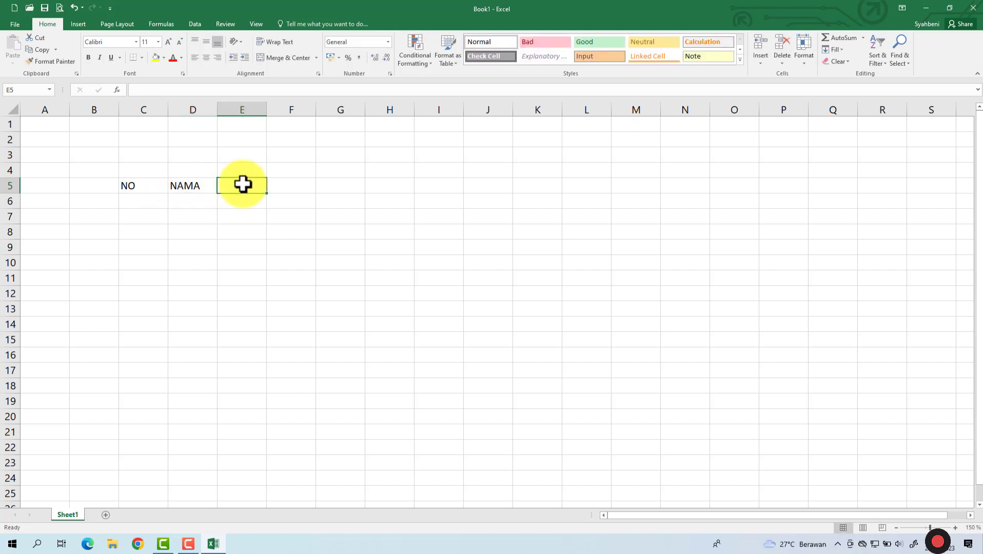
text(TE)
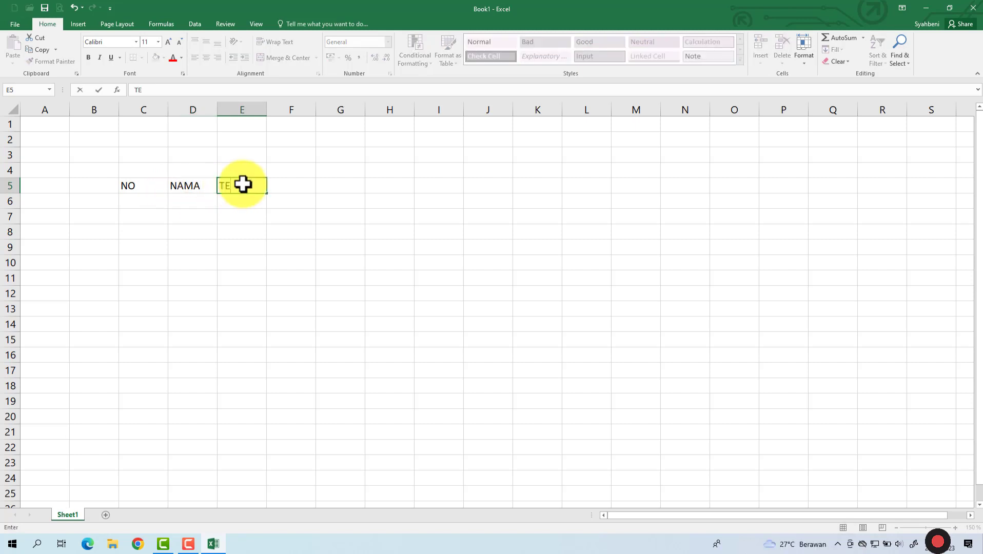
text(MPAT/TANGG)
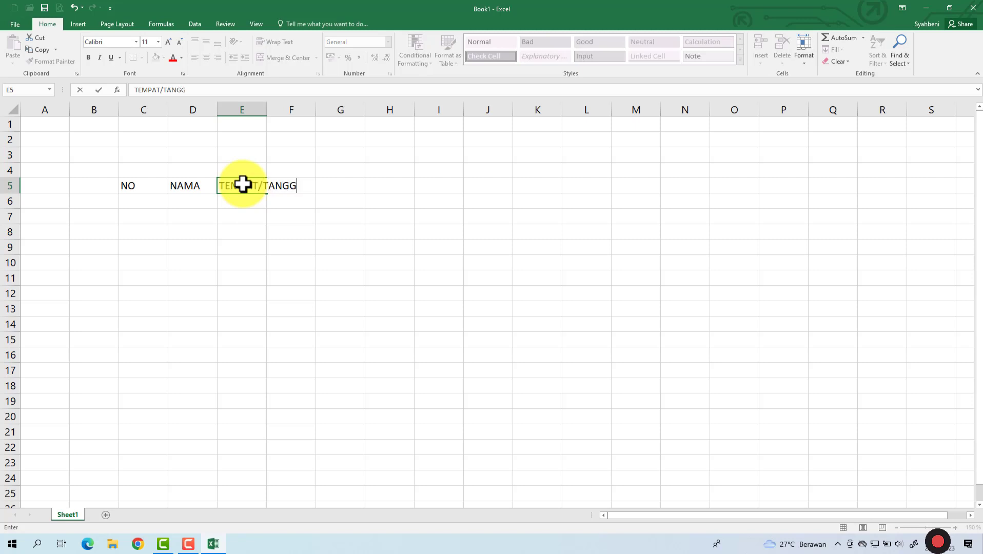
text(AL LAHIR)
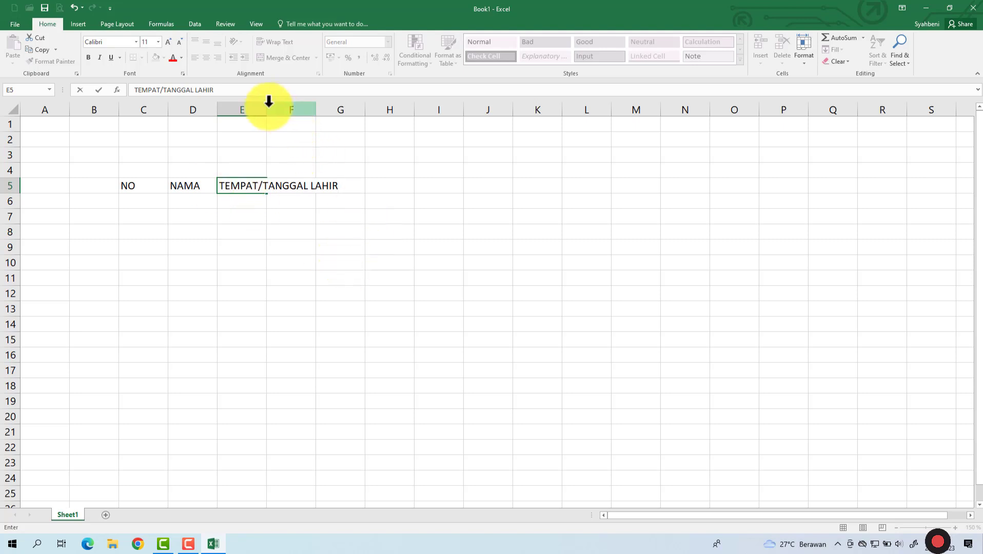
click(267, 105)
double_click(266, 107)
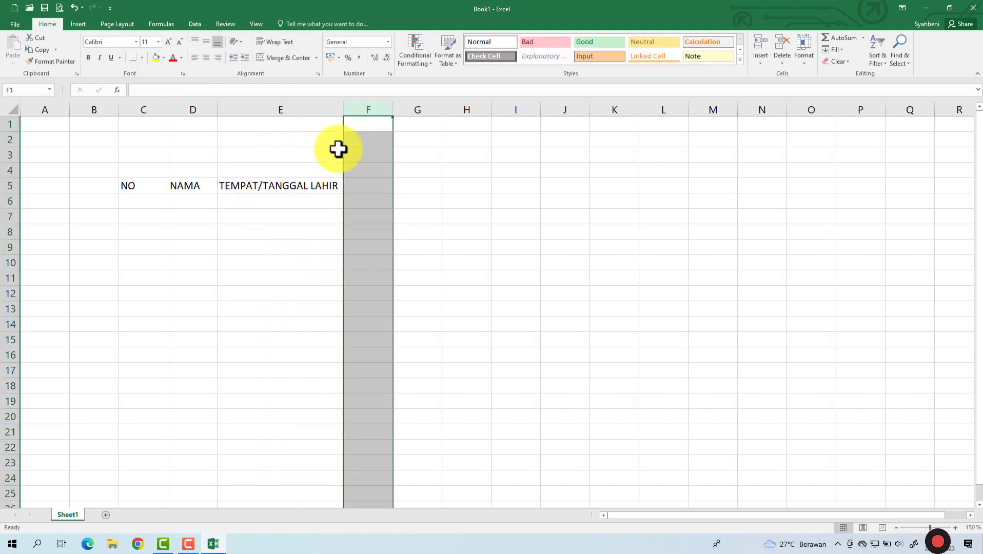
click(433, 201)
Step: Enter the heading ALAMAT in cell F5
click(369, 189)
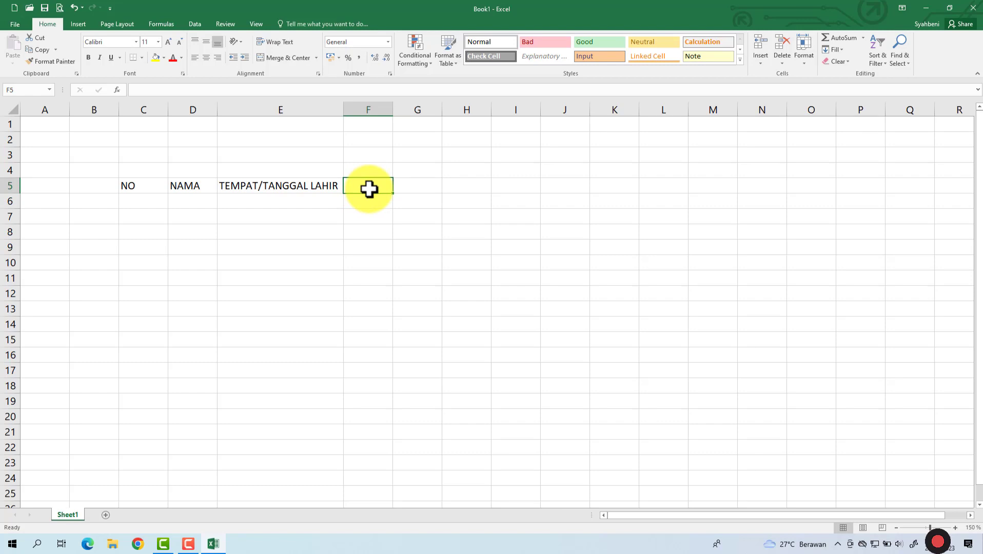
text(ALAM)
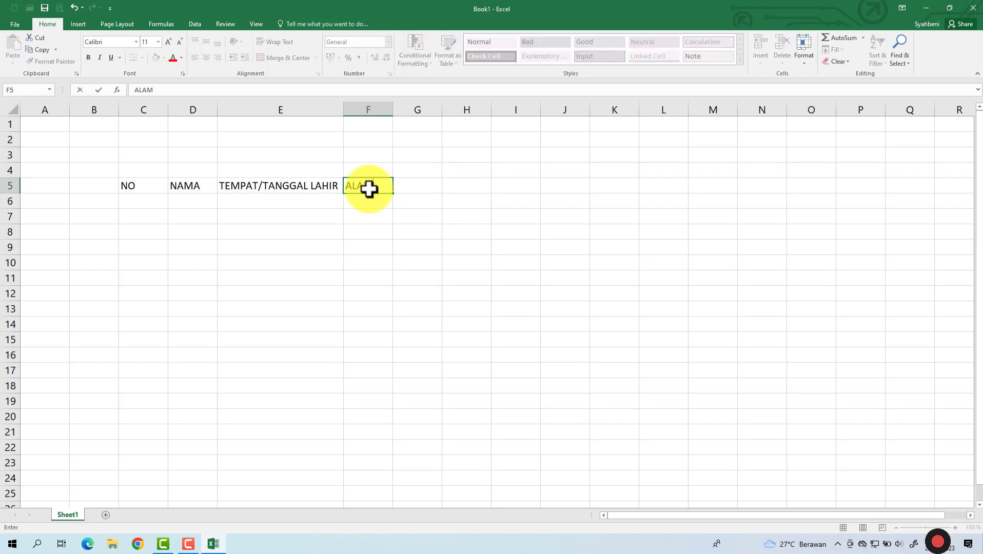
text(AT)
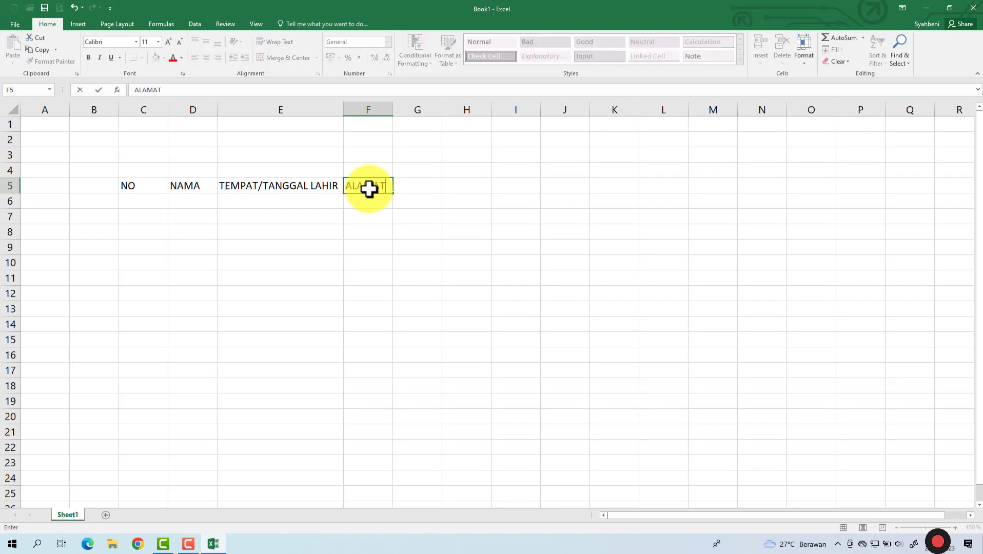
click(422, 194)
click(366, 185)
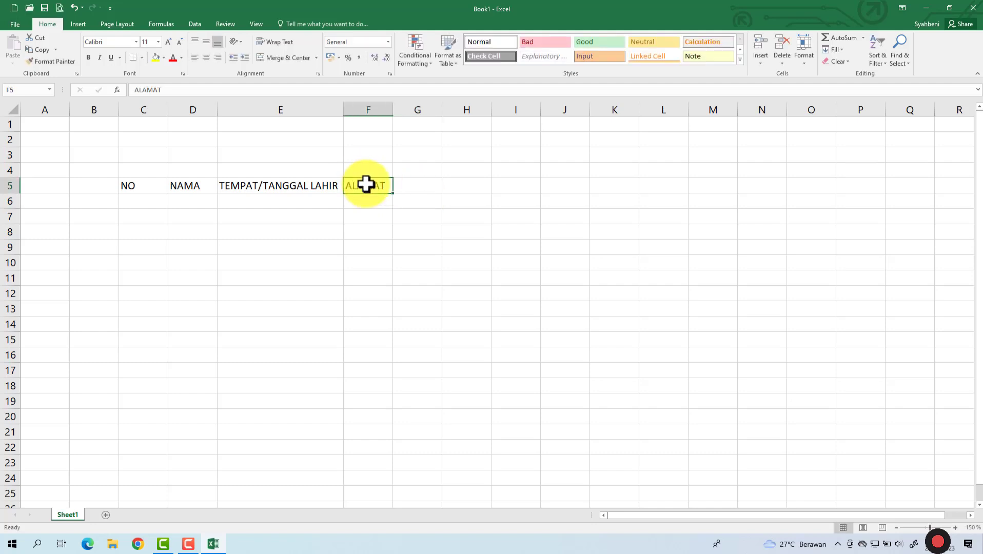
Step: Enter the heading TANDATANGAN in cell G5 and widen column G so the text fits
click(399, 188)
text(T)
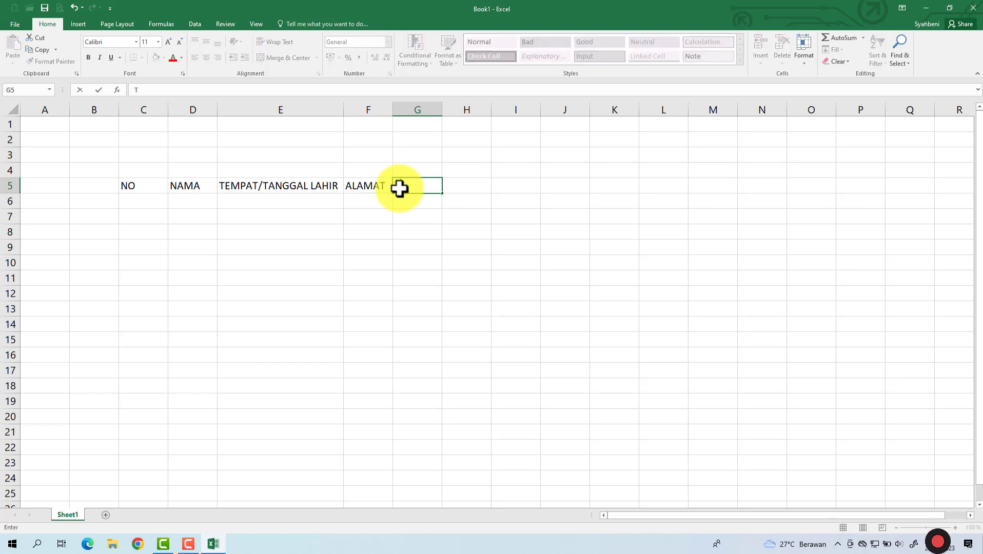
text(ANDATANGAN)
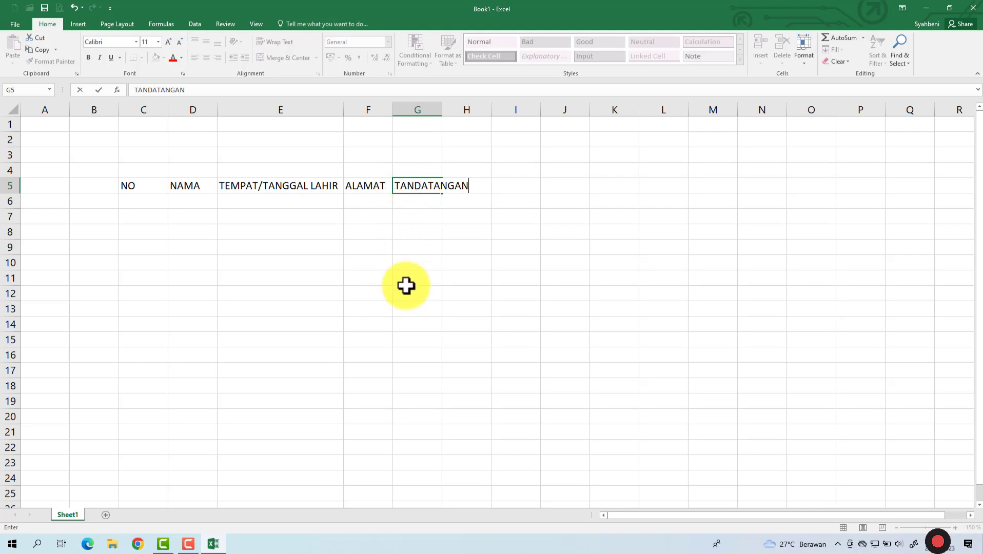
click(445, 109)
drag(441, 109, 475, 110)
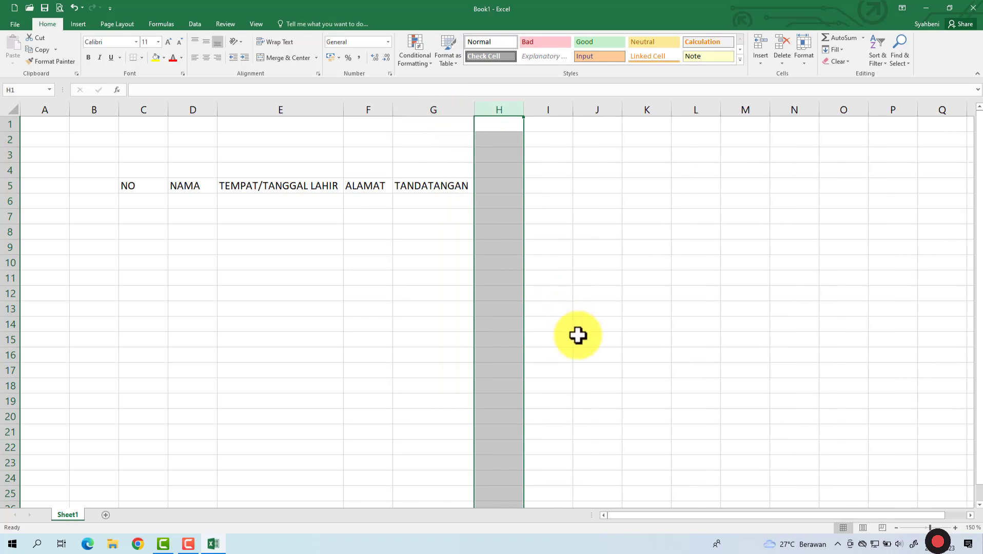
click(621, 356)
click(195, 543)
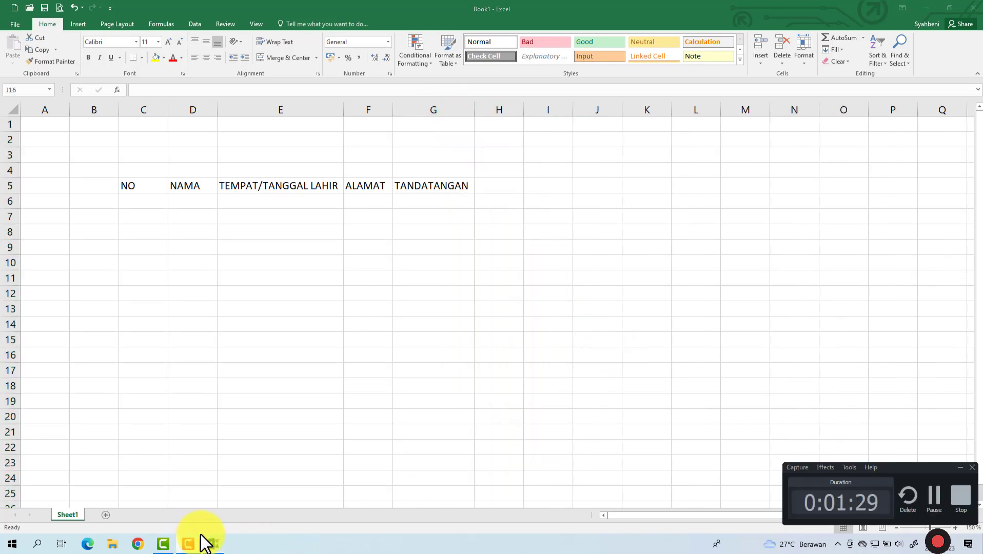
click(934, 501)
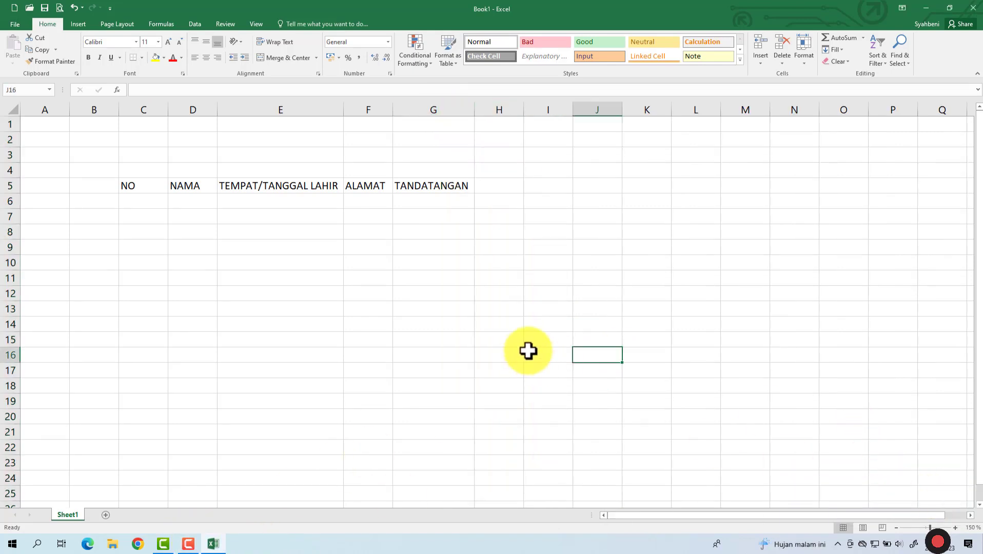
Step: Widen column G slightly more and centre the headings in C5:G5 horizontally
click(437, 187)
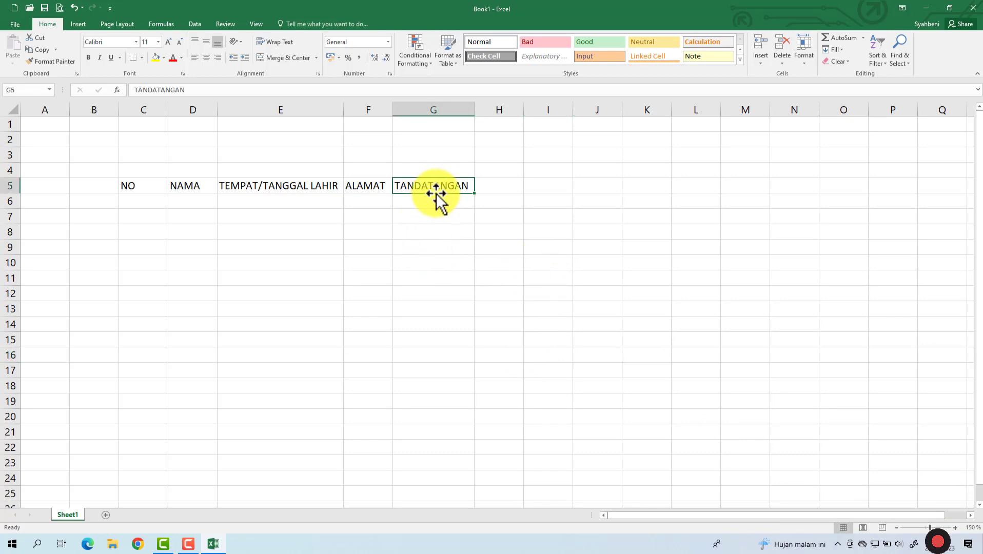
drag(474, 109, 488, 114)
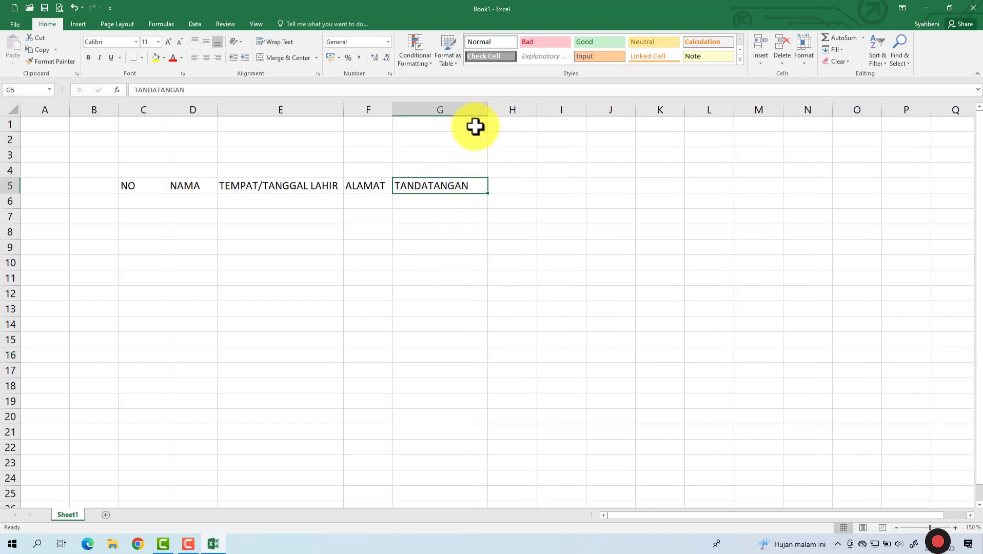
click(146, 185)
drag(146, 185, 437, 186)
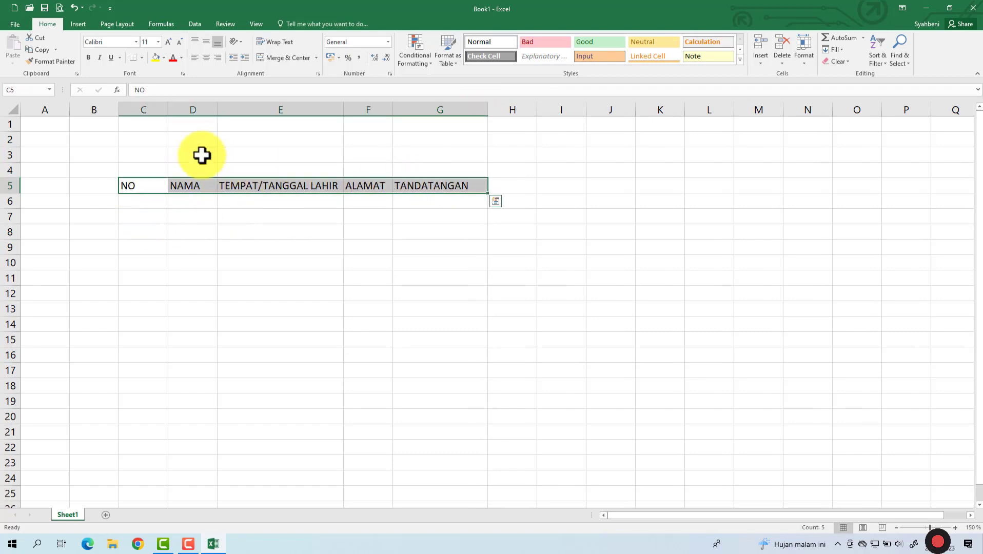
click(205, 61)
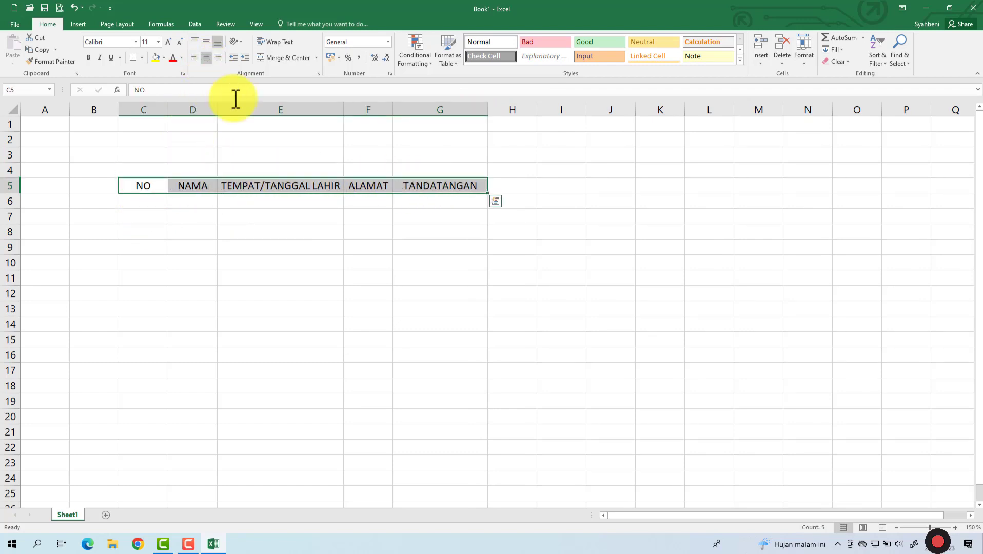
click(496, 292)
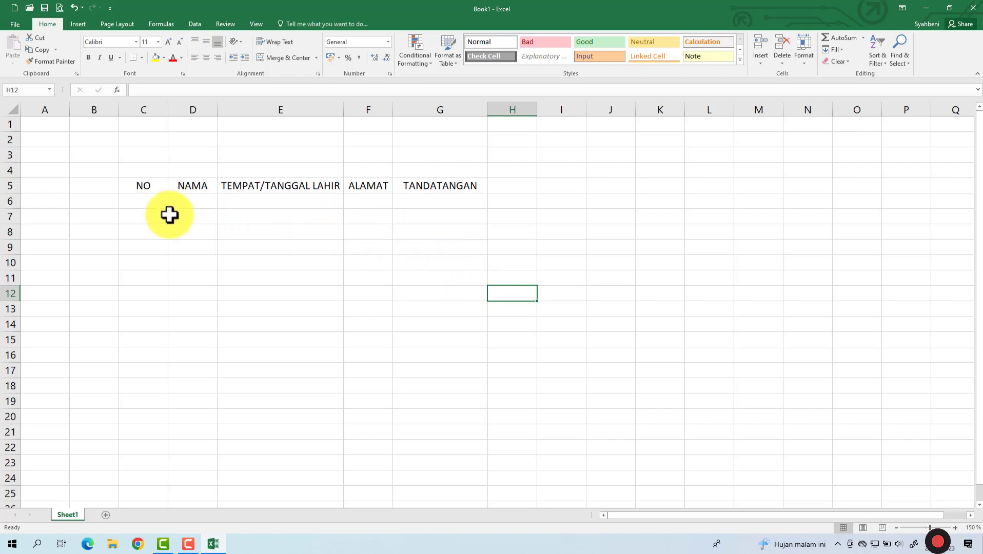
Step: Fit column C's width to its content and start the first record with 1 in C6 and the person's name in D6
double_click(170, 108)
click(132, 201)
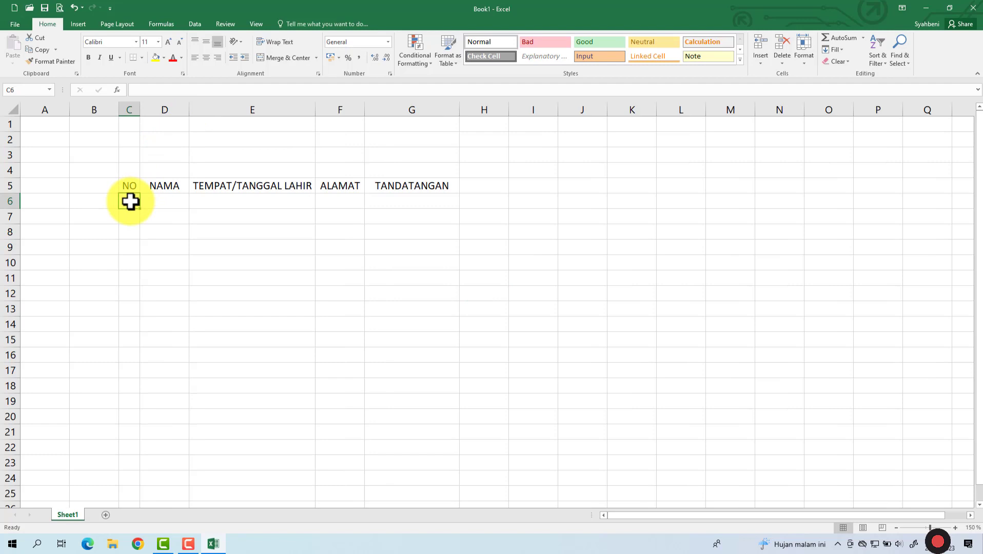
text(1)
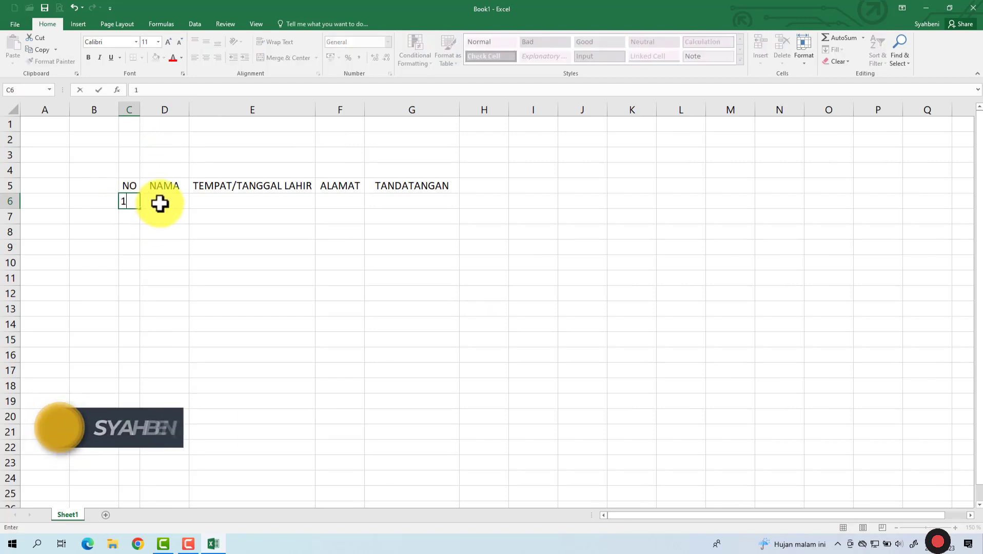
click(160, 203)
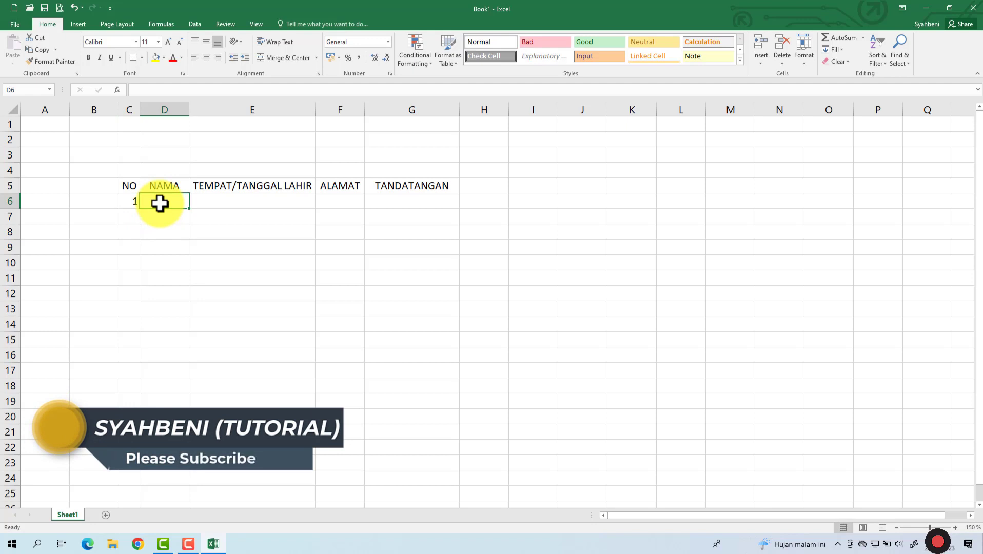
text(FULA)
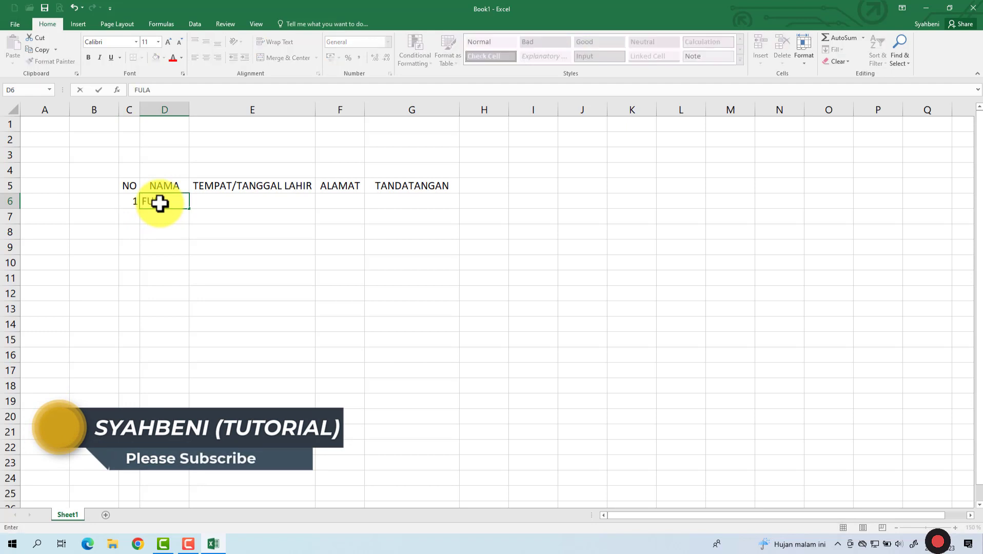
text(N)
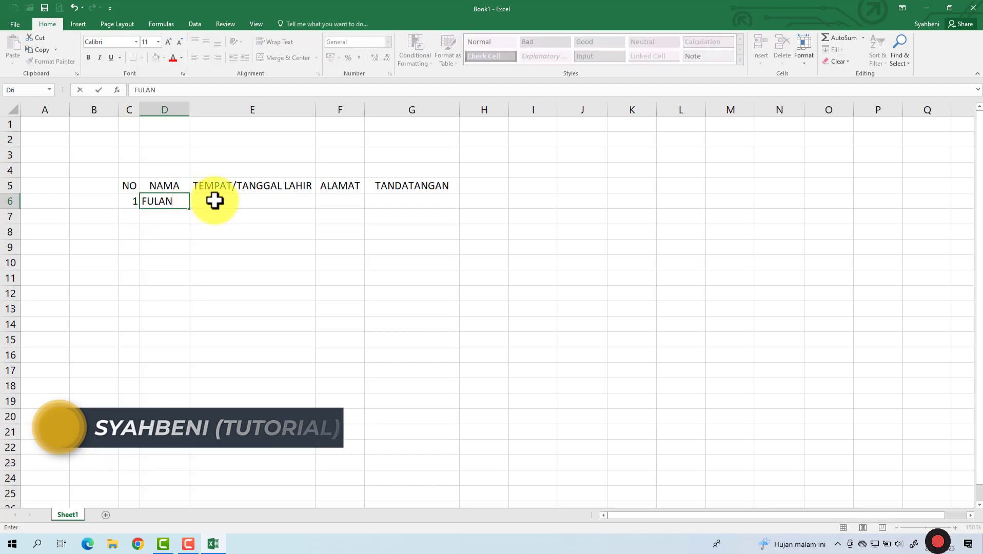
Step: Enter the birthplace BANGKA BELITUNG in E6 and the address BANGKA in F6
click(214, 201)
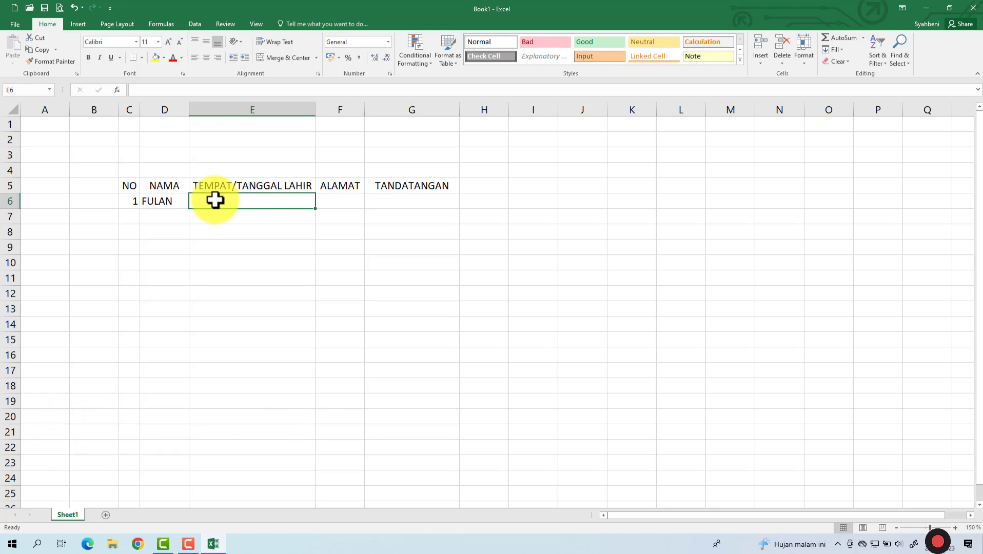
text(BANGKA)
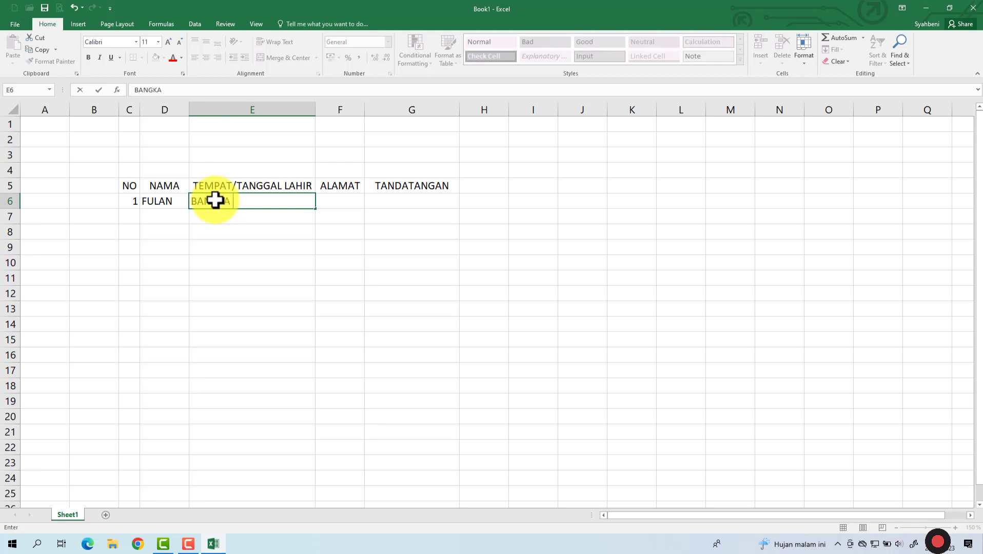
text( BELITUNG)
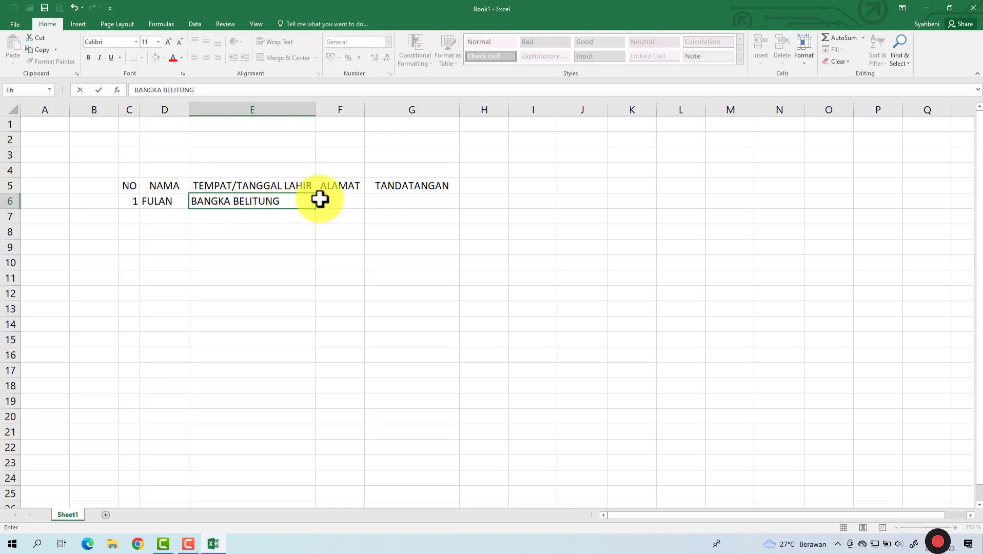
click(354, 207)
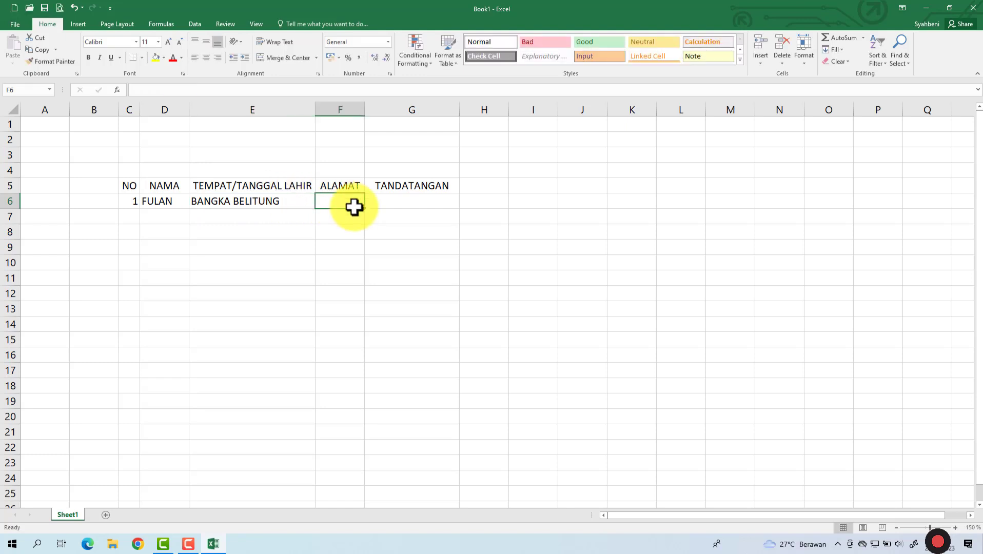
text(BAN)
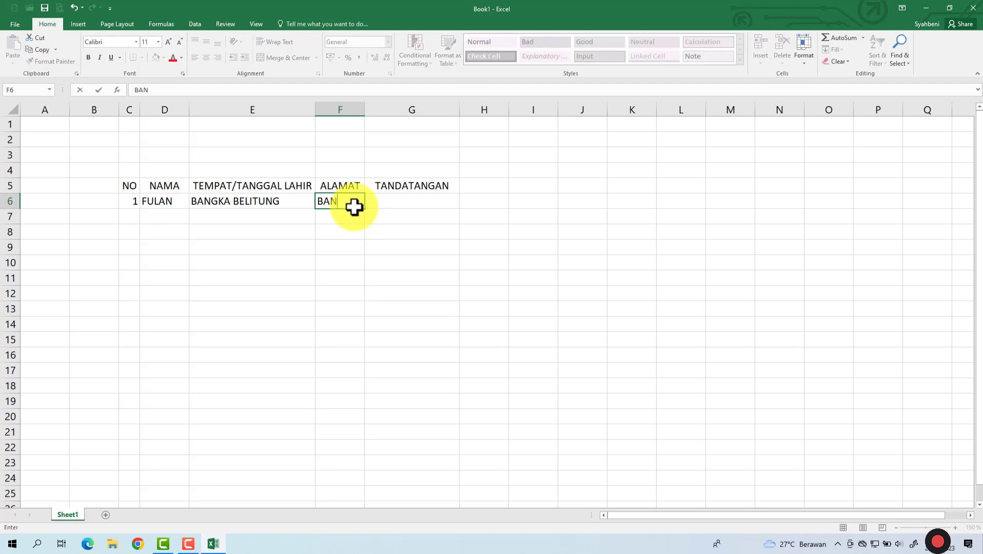
text(GKA)
click(389, 204)
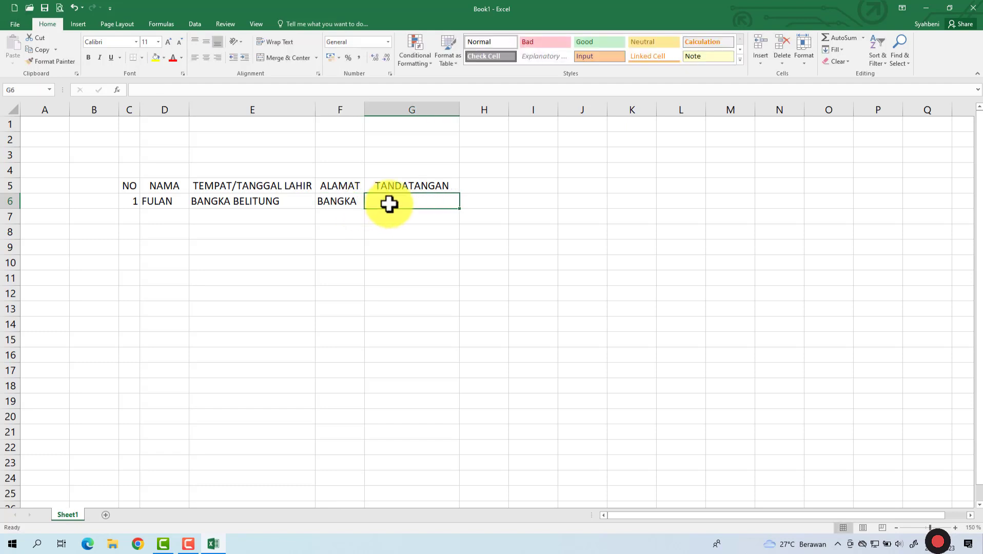
Step: Append a slash and the date of birth to the birthplace in E6, and fit column E's width to its content
double_click(303, 202)
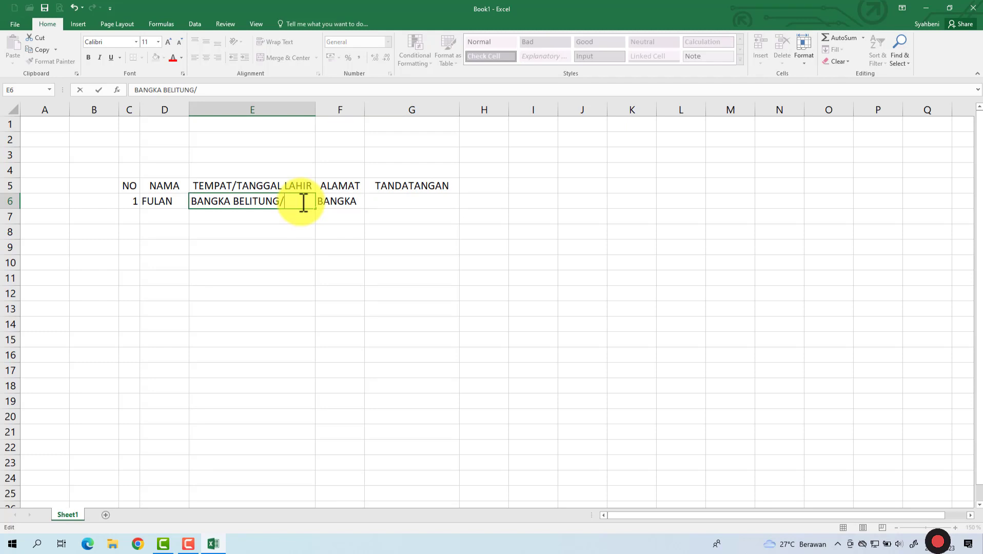
text(/24-01-20)
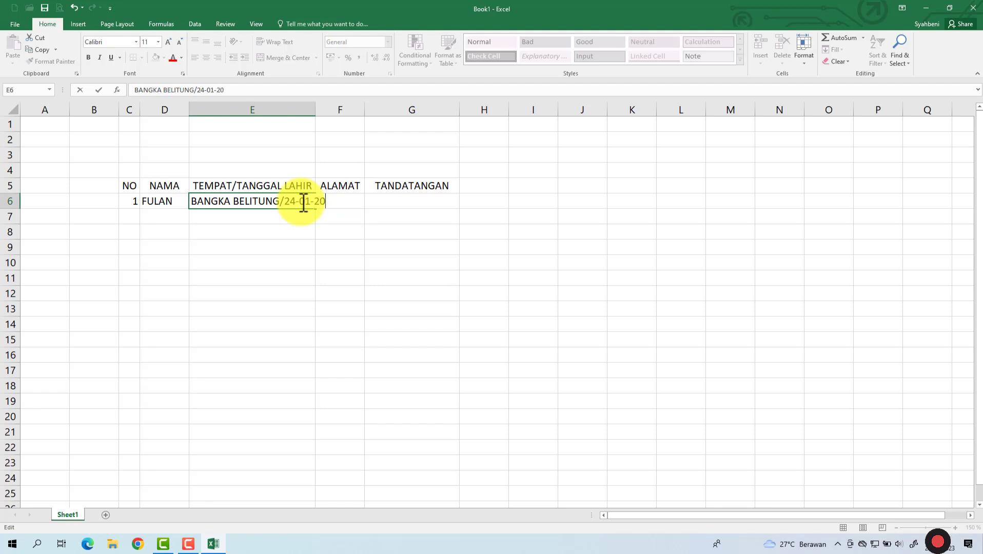
text(23)
click(394, 234)
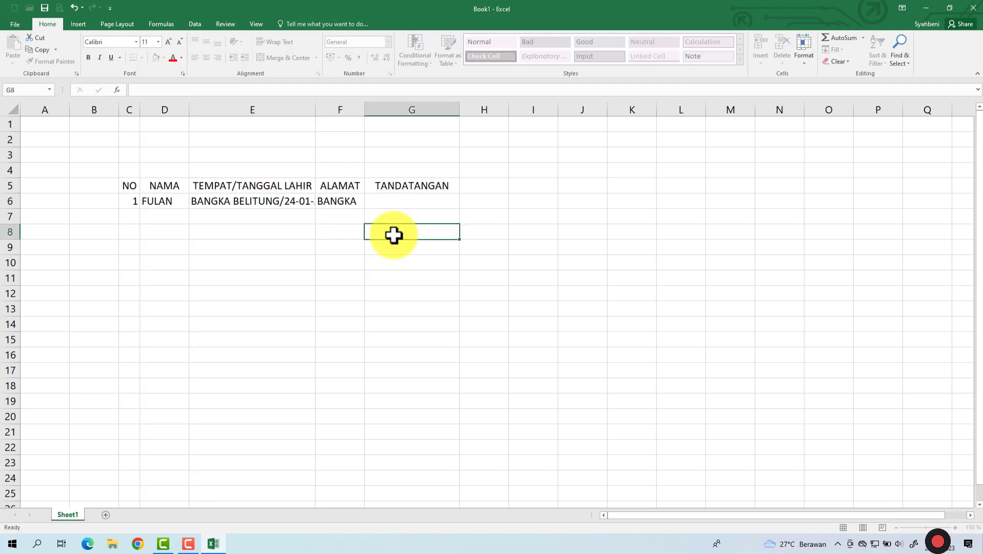
double_click(317, 110)
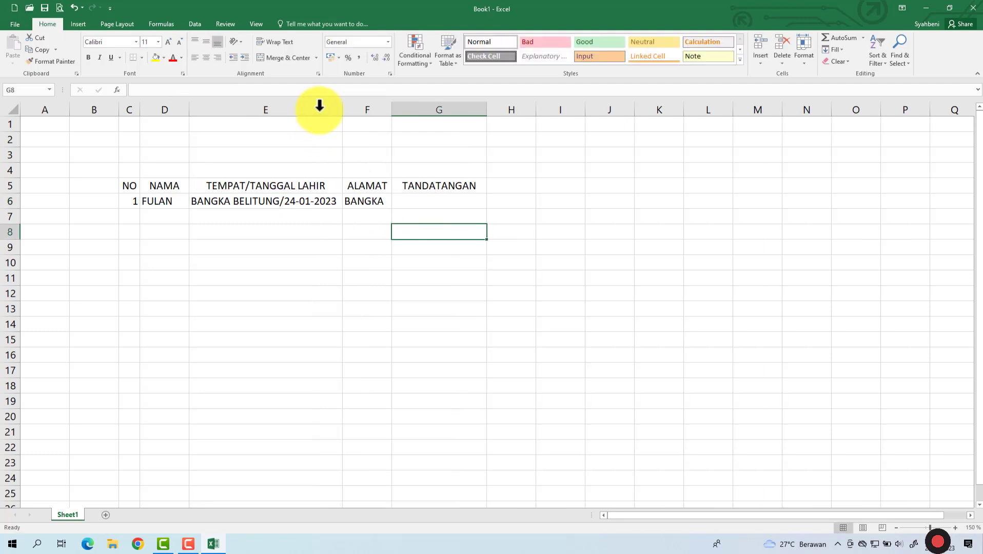
click(535, 220)
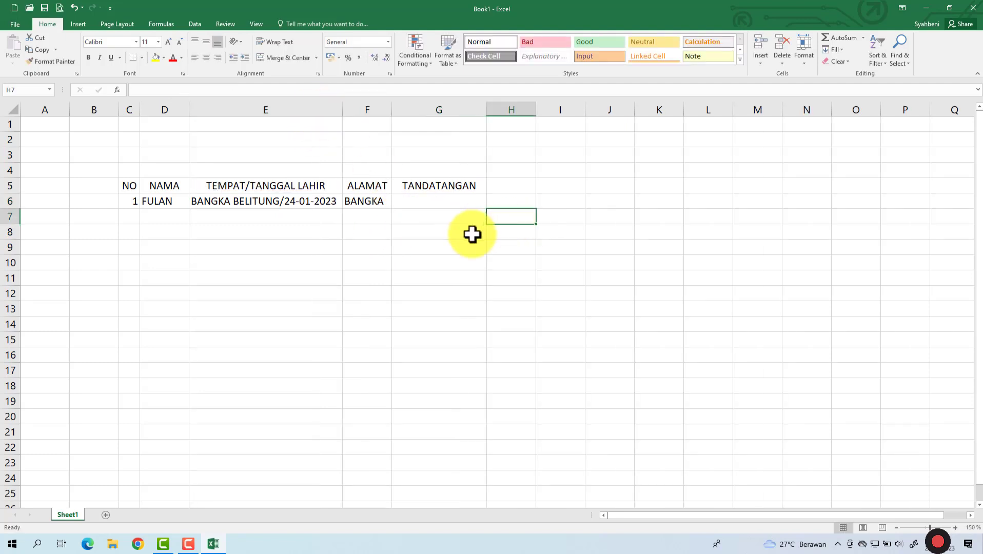
click(468, 200)
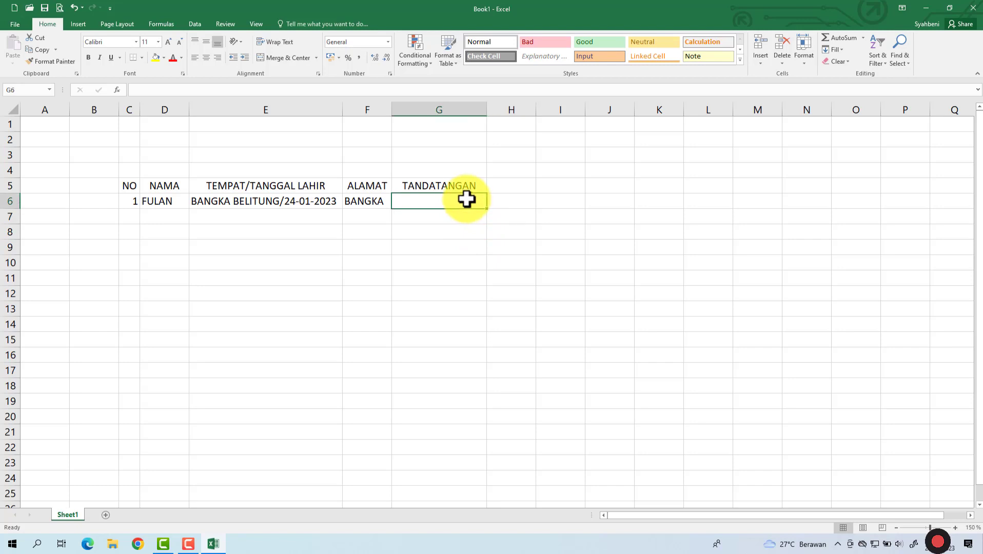
Step: Fill the heading cells C5:G5 with a darker blue theme colour
click(134, 187)
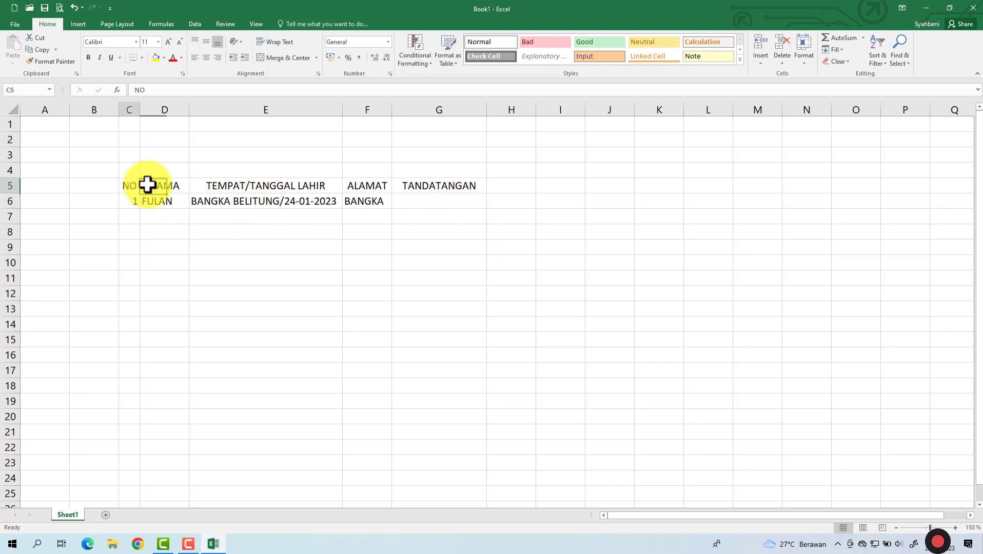
drag(147, 184, 417, 180)
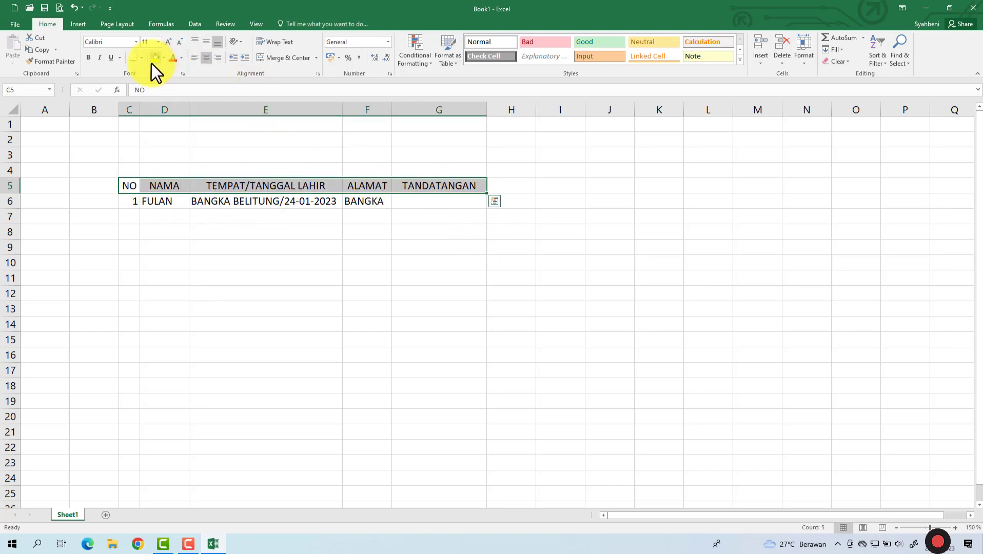
click(165, 57)
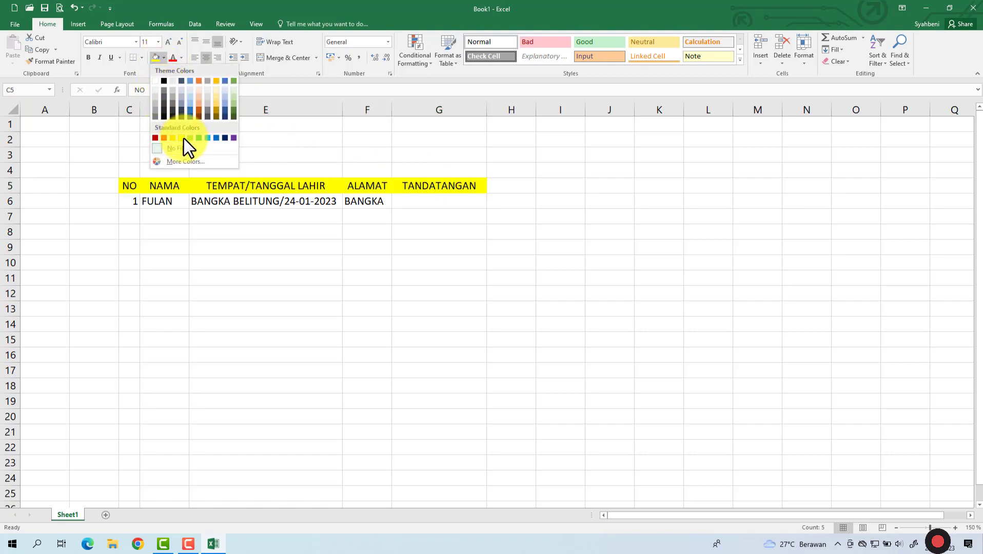
click(192, 108)
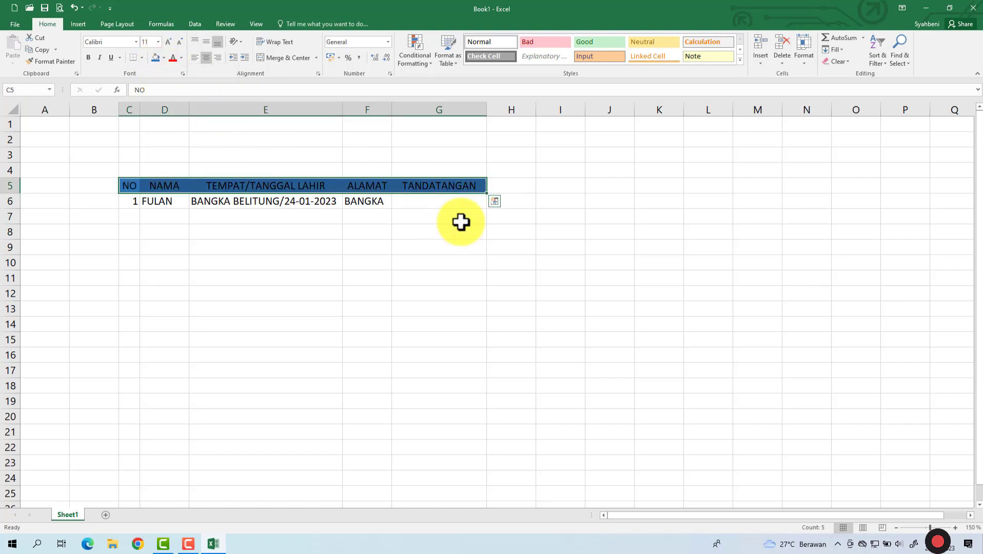
click(461, 219)
click(571, 257)
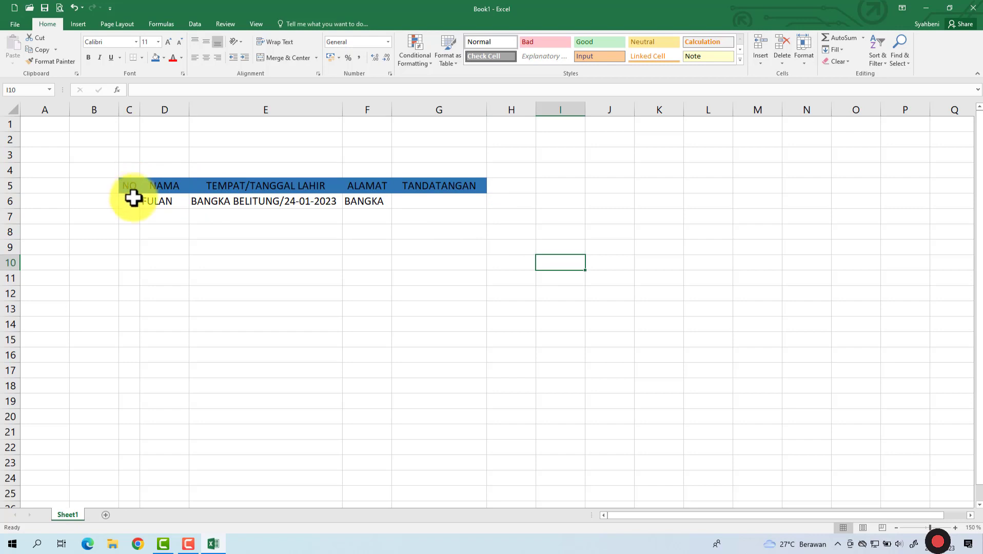
Step: Centre the contents of column C horizontally
click(132, 200)
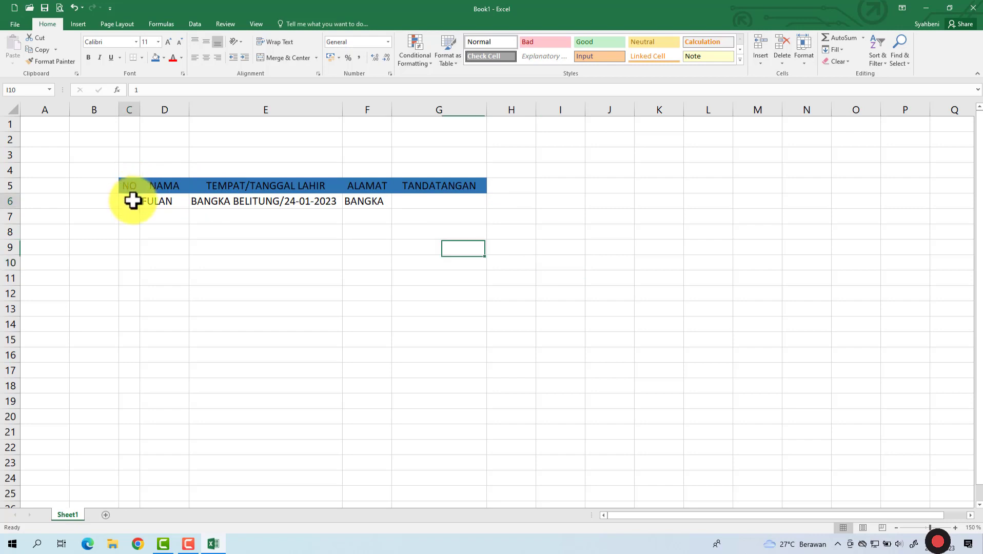
click(135, 106)
click(206, 58)
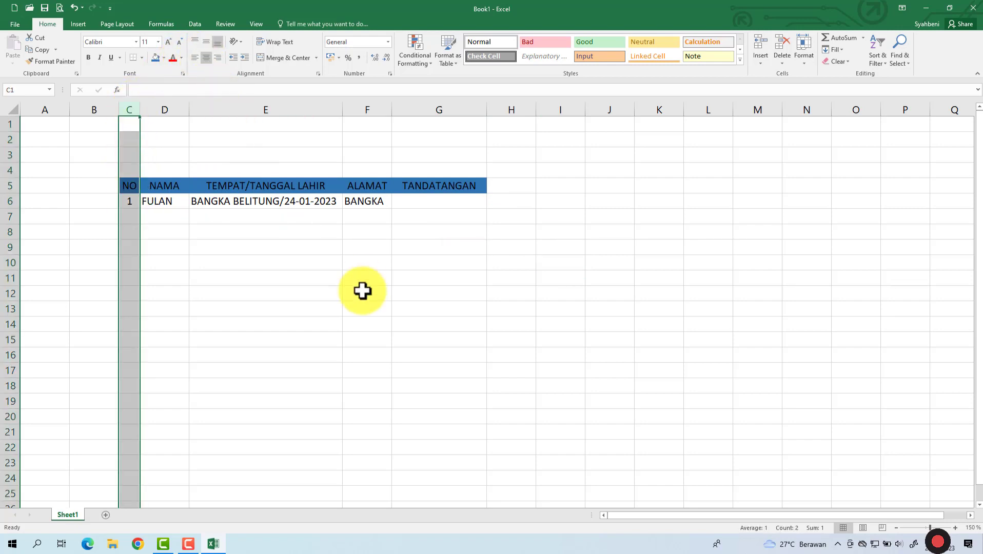
click(362, 290)
Step: Enter 2 in C7 and continue the number series down to 10 in C15
click(130, 211)
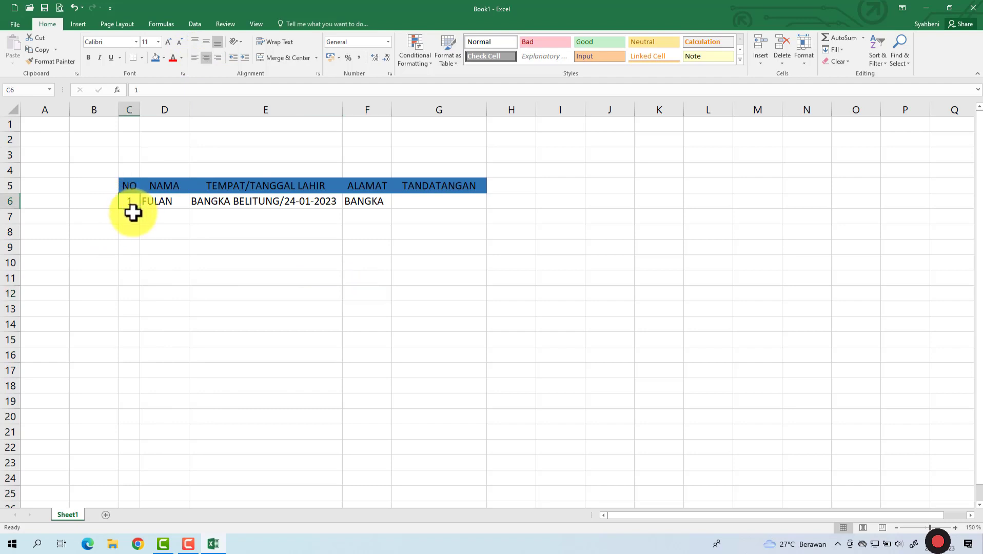
text(2)
click(171, 245)
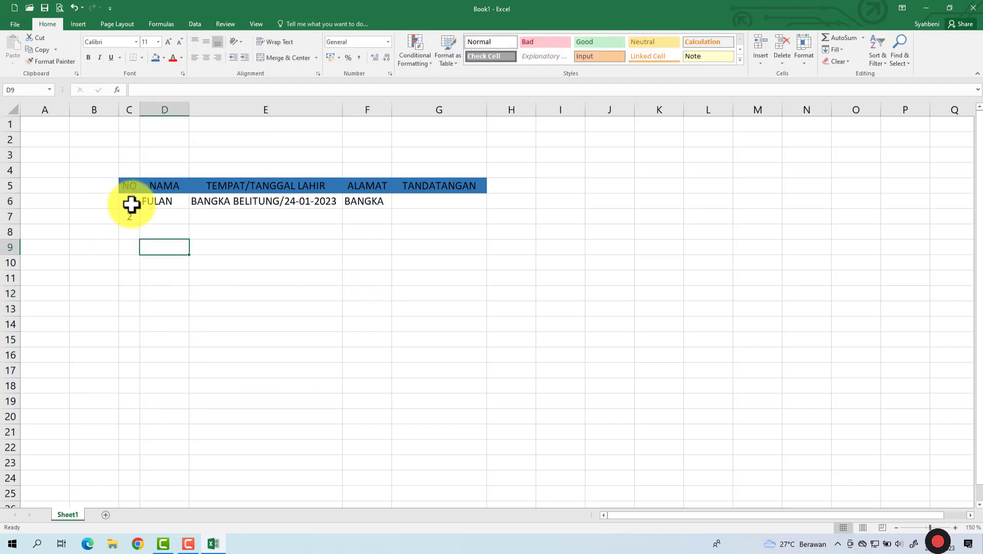
drag(132, 204, 139, 347)
click(277, 310)
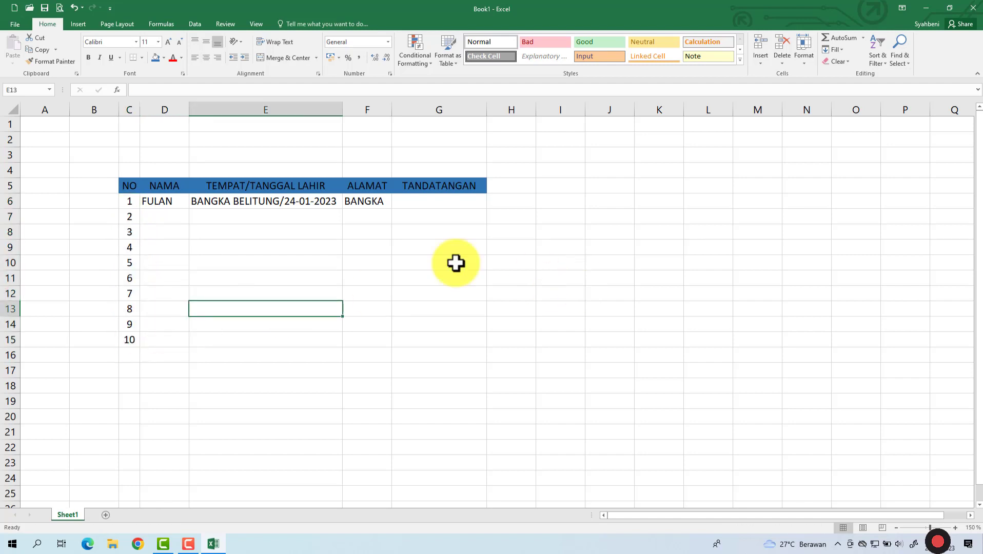
Step: Apply all borders to the whole table range C5:G15
drag(122, 192, 465, 339)
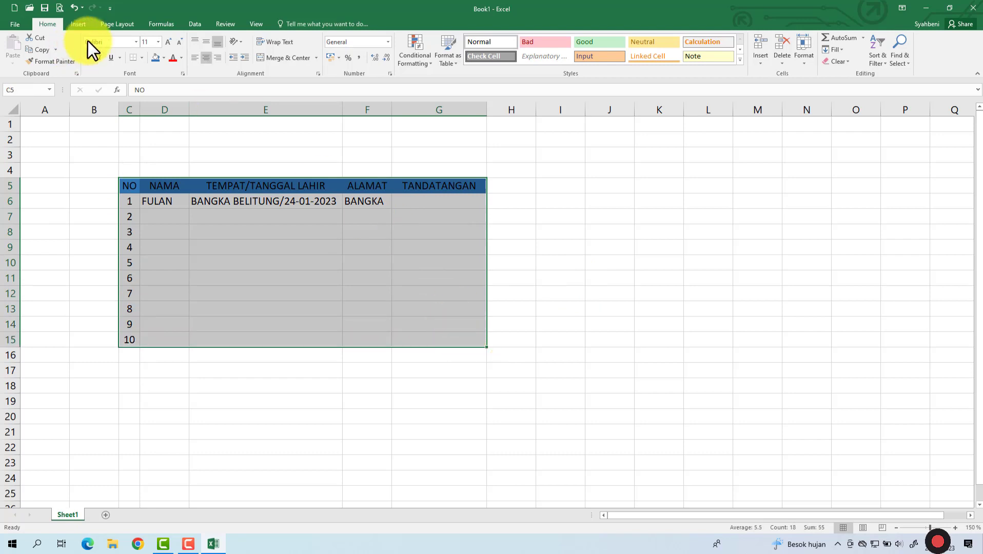
click(141, 60)
click(150, 144)
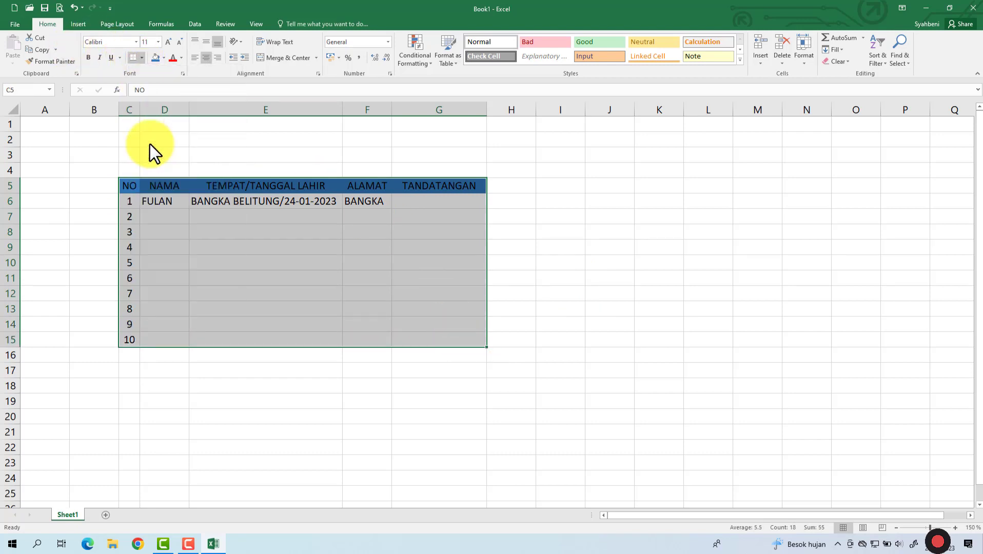
click(539, 261)
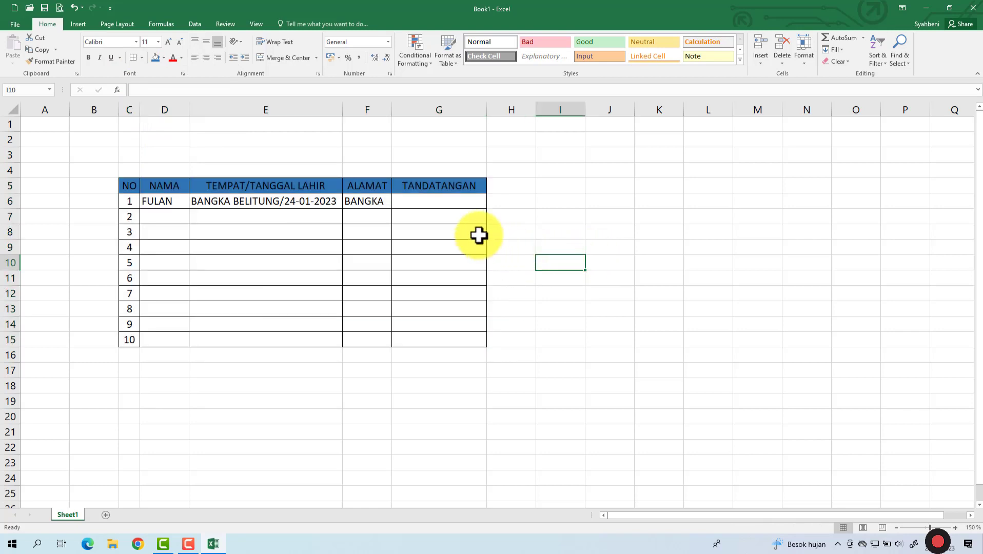
Step: Widen the ALAMAT and TANDATANGAN columns, F and G, slightly
drag(391, 109, 395, 109)
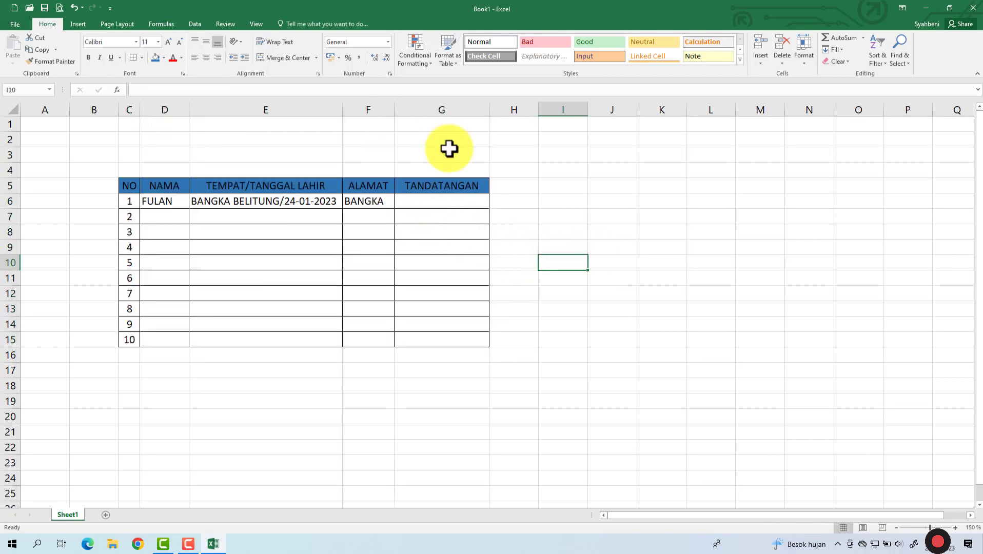
drag(489, 108, 494, 109)
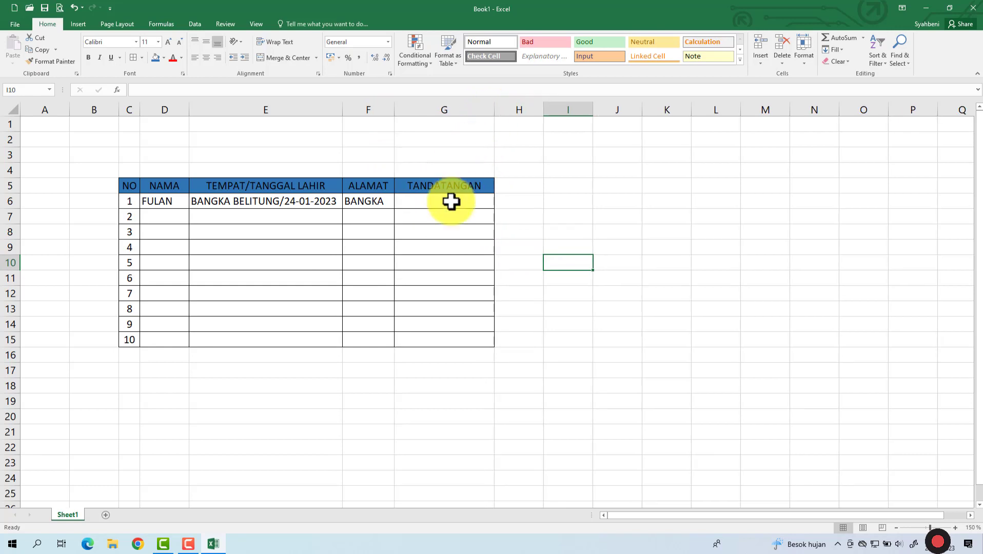
click(462, 202)
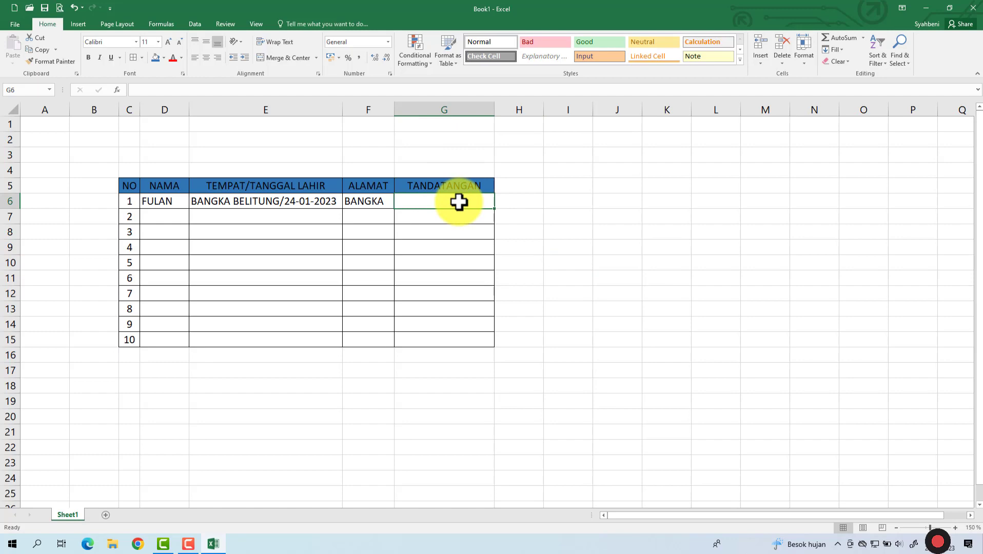
Step: Increase the height of rows 6 to 15 evenly to about one and a half times their size
click(955, 527)
click(955, 527)
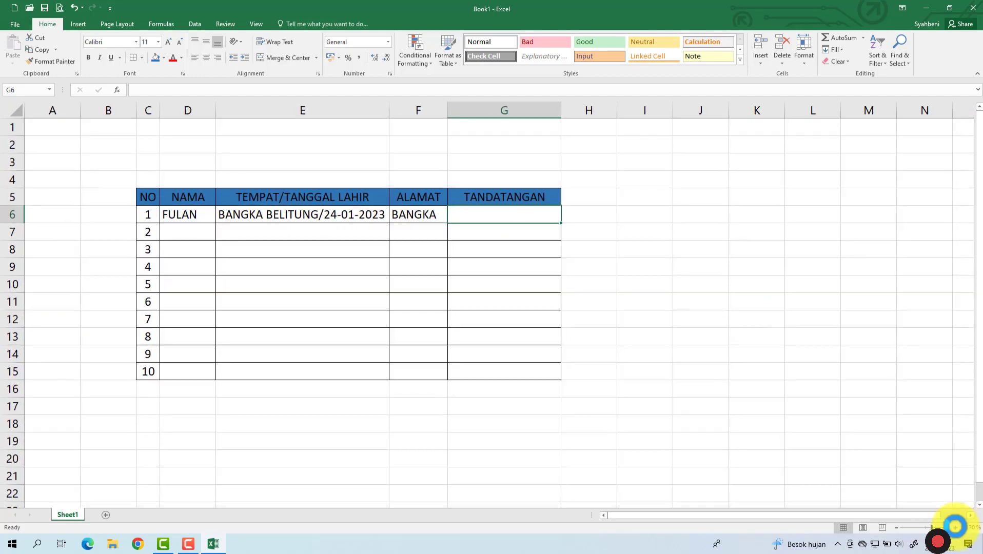
click(955, 527)
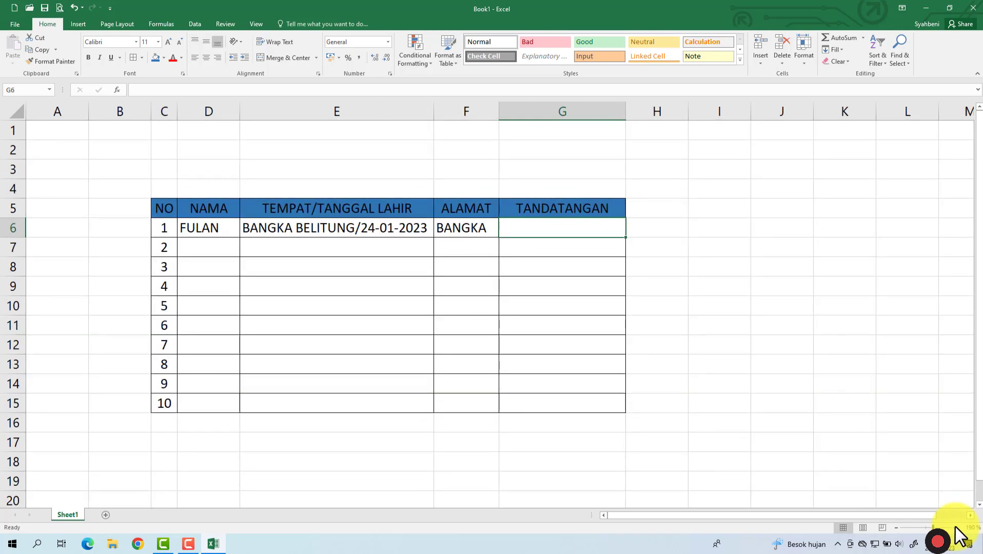
click(785, 381)
click(590, 230)
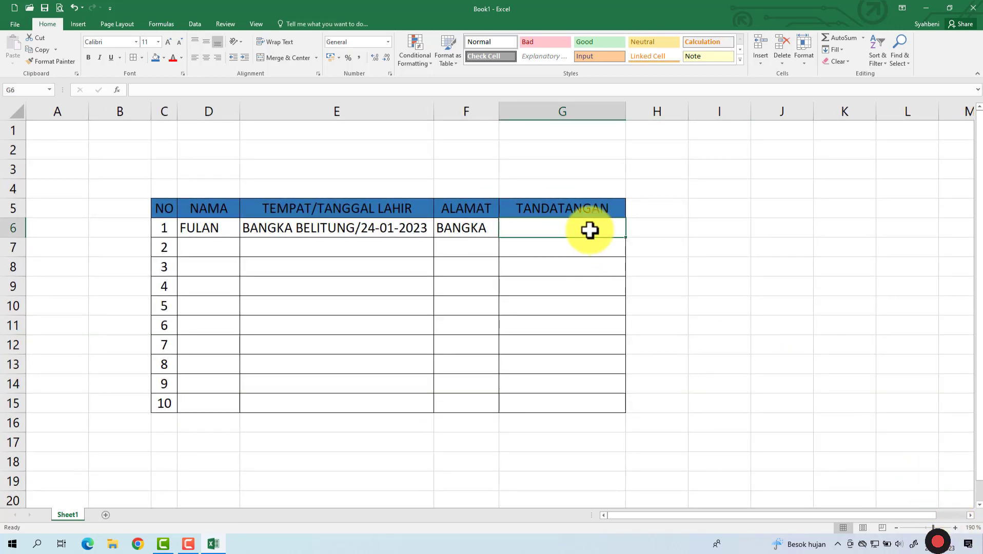
drag(6, 226, 9, 403)
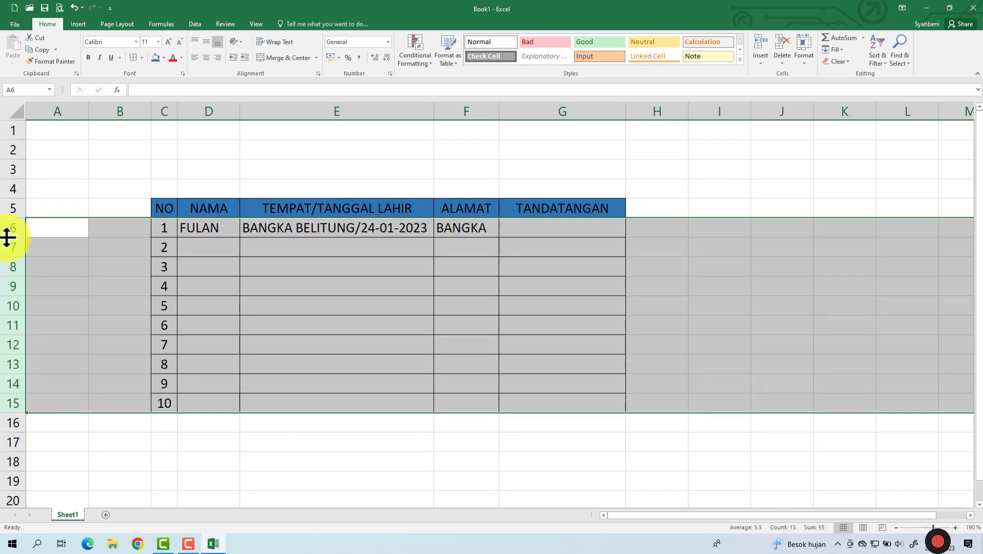
drag(7, 237, 10, 248)
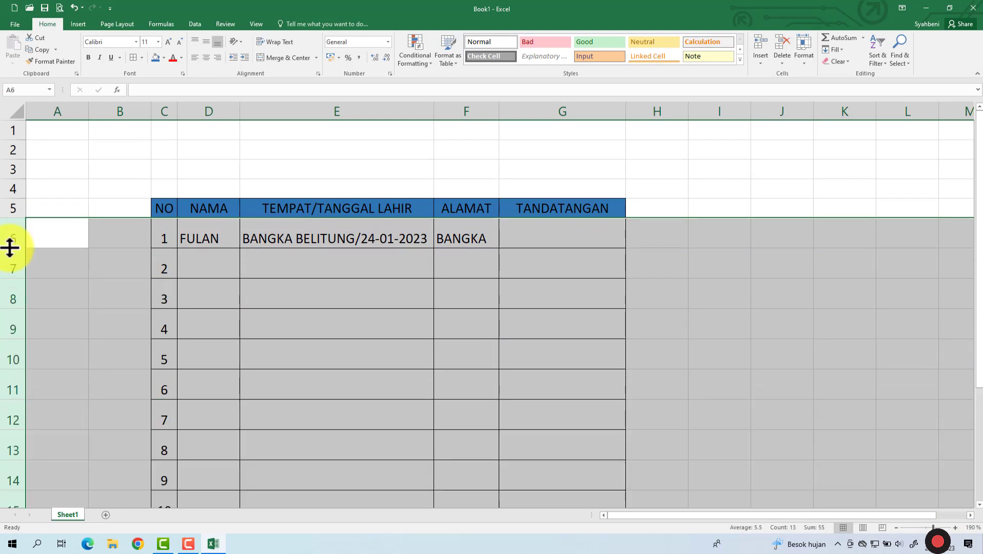
scroll(722, 277, down, 2)
scroll(722, 278, up, 1)
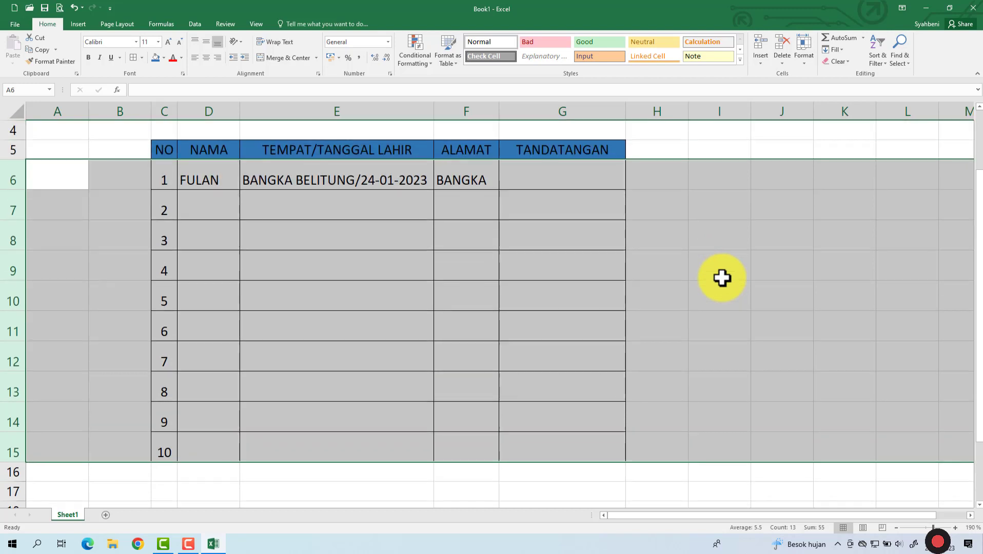
click(720, 260)
click(588, 184)
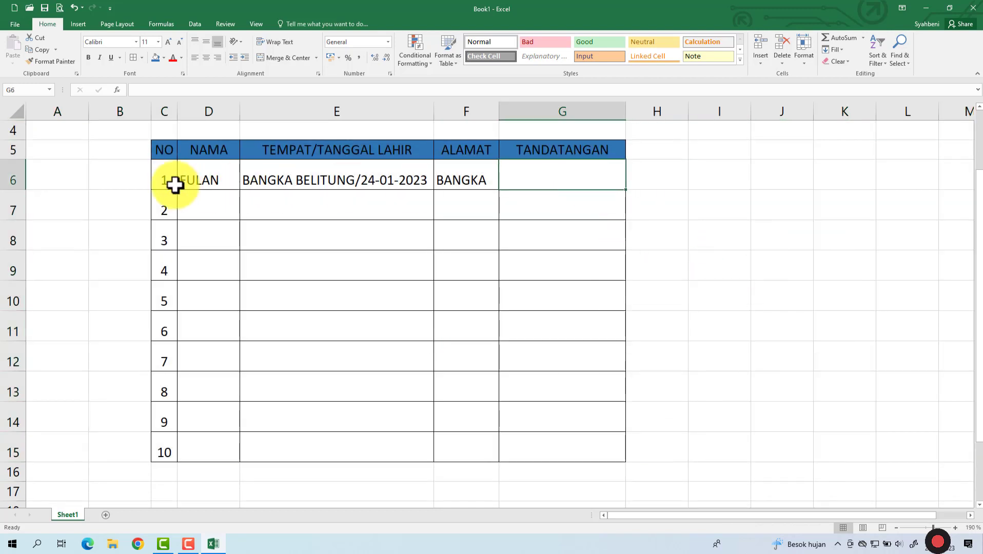
Step: Vertically centre the contents of rows 6 to 15 with Middle Align
drag(11, 169, 7, 443)
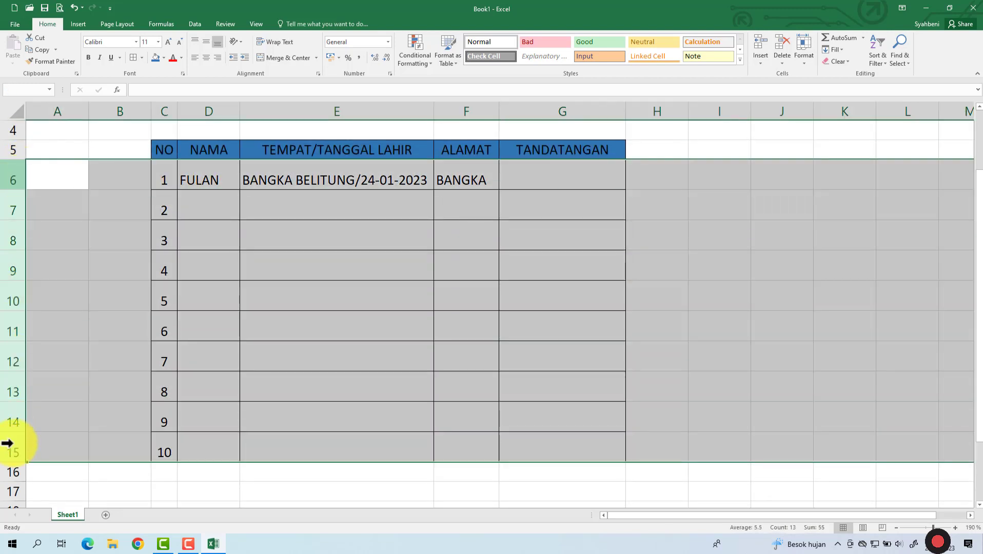
click(207, 43)
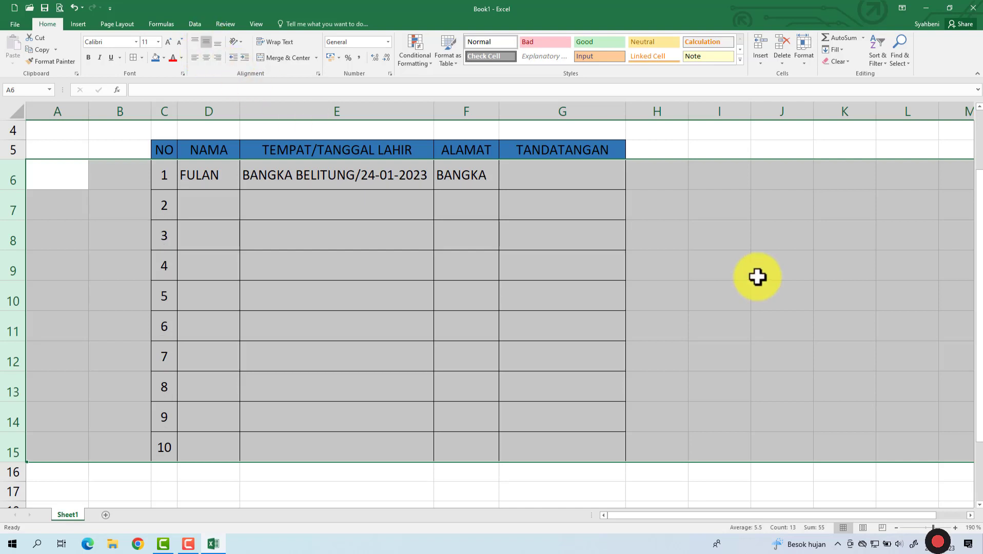
click(765, 271)
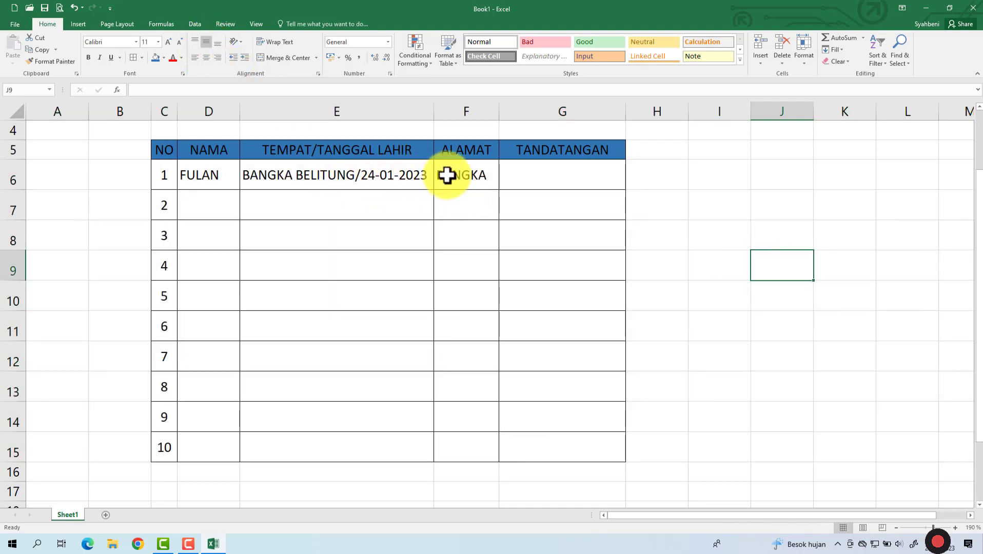
click(525, 178)
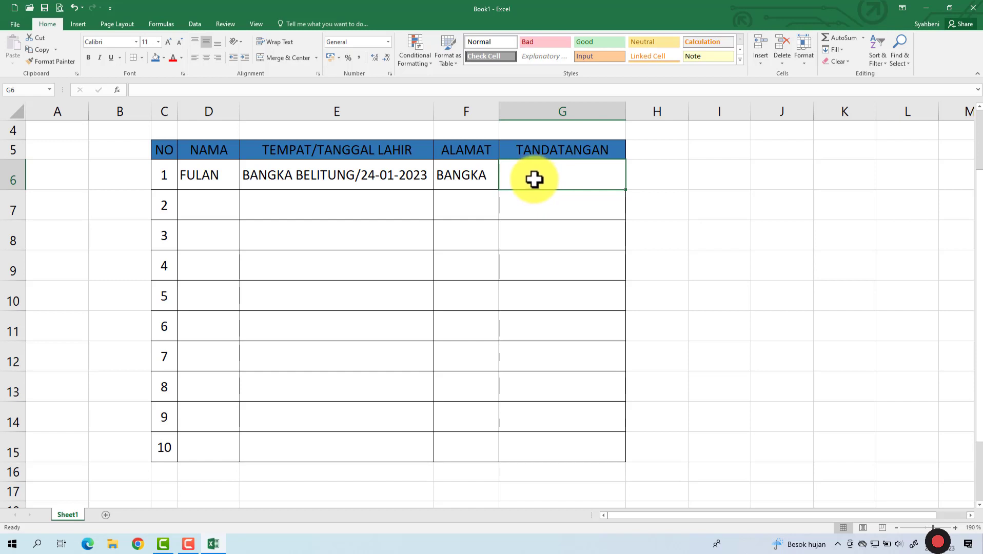
right_click(534, 179)
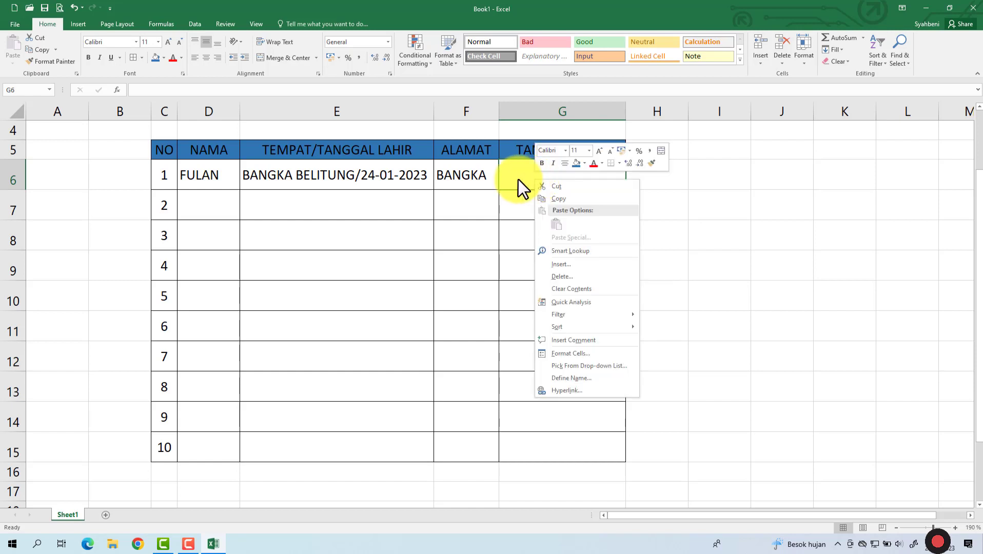
right_click(518, 180)
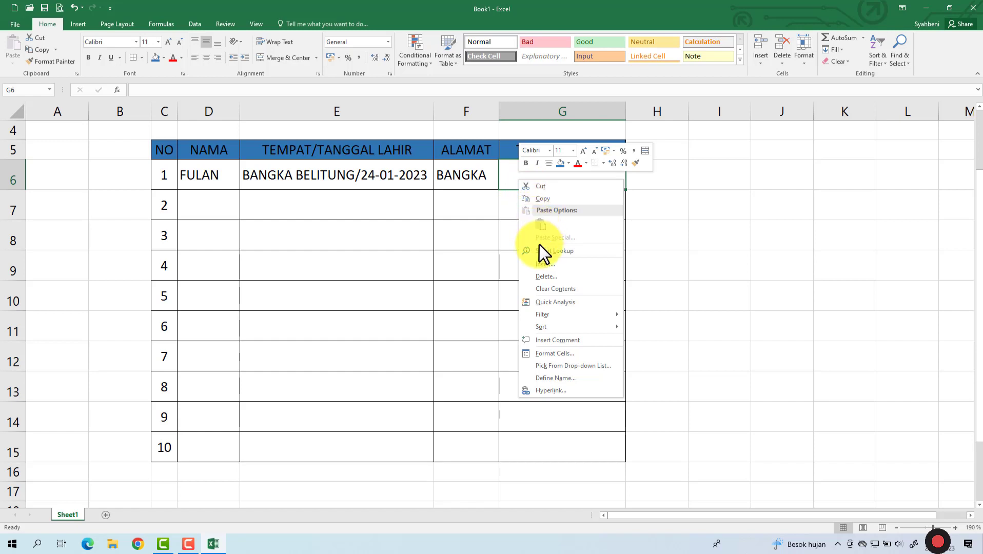
click(552, 352)
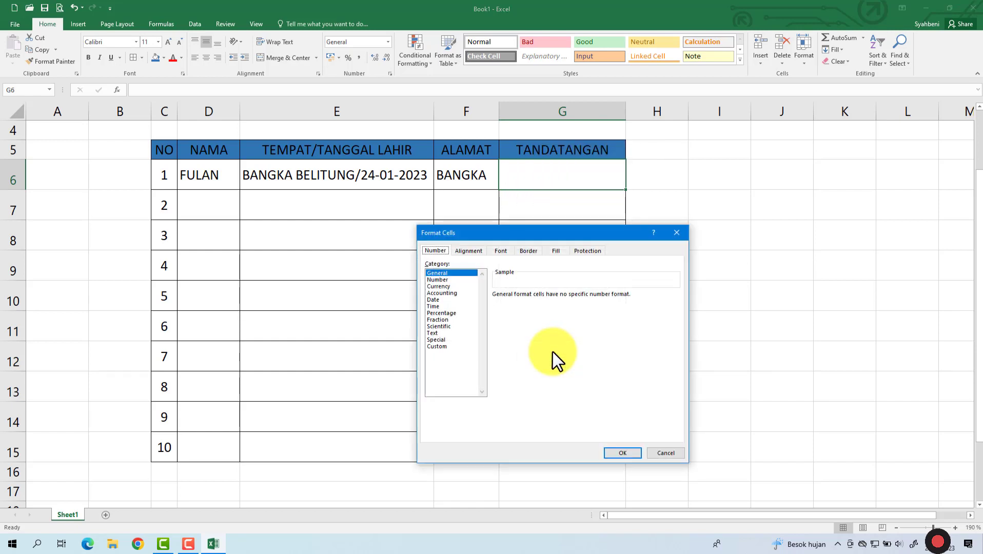
click(440, 347)
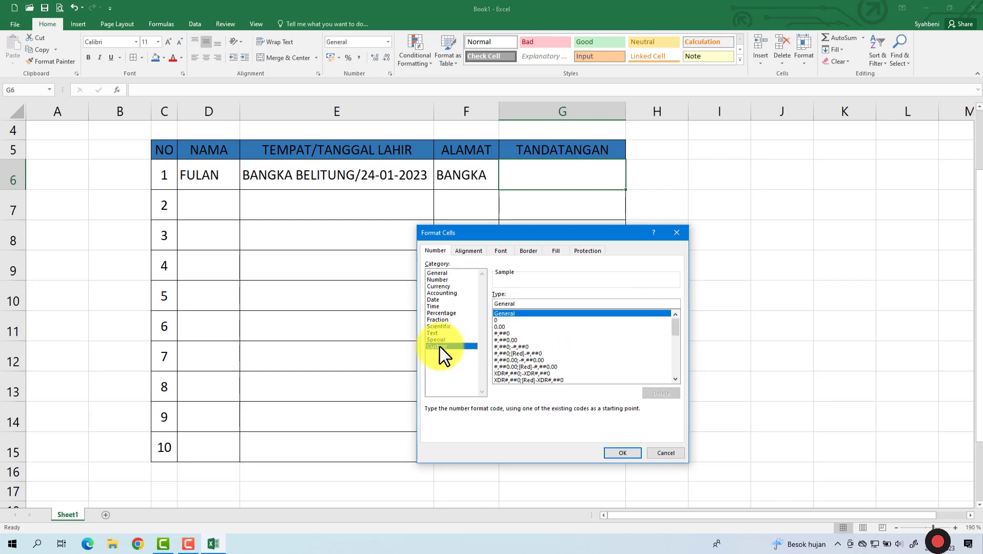
click(674, 233)
Step: Apply the custom number format General")" to cell G6 in the TANDATANGAN column
right_click(546, 181)
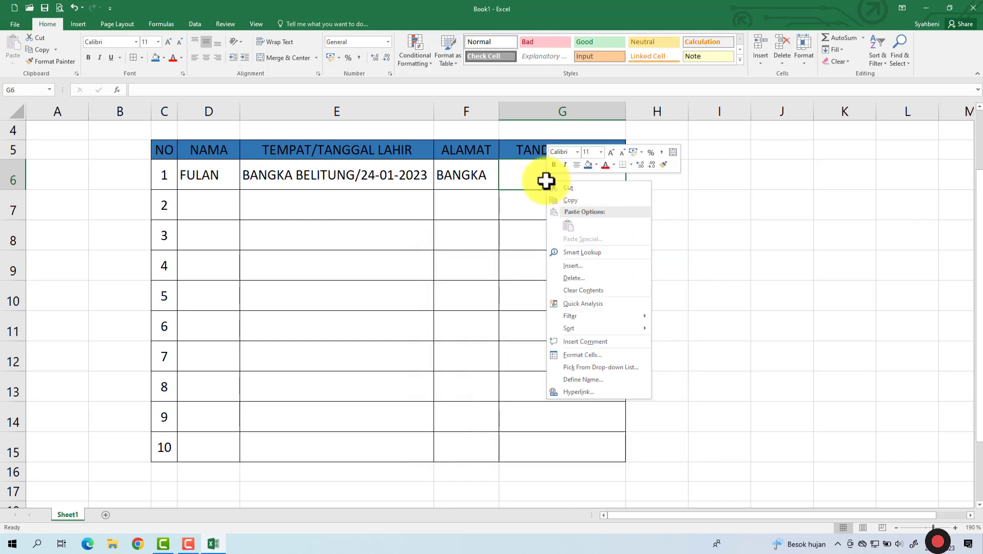
right_click(518, 176)
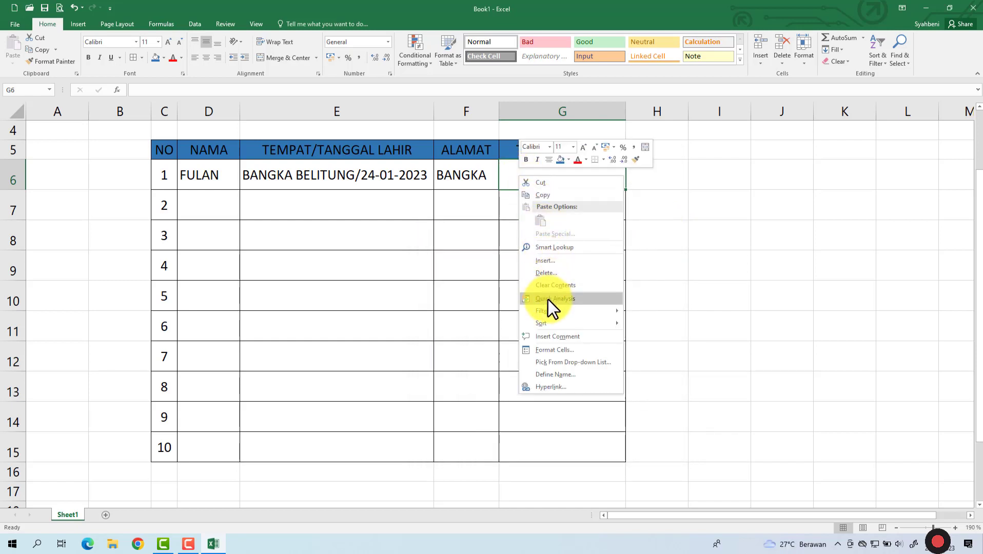
click(553, 348)
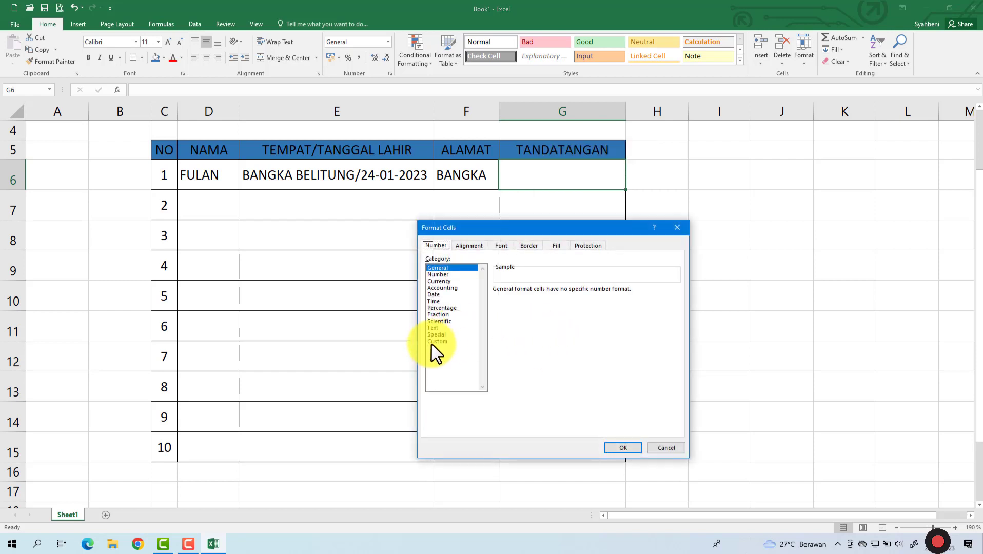
click(445, 341)
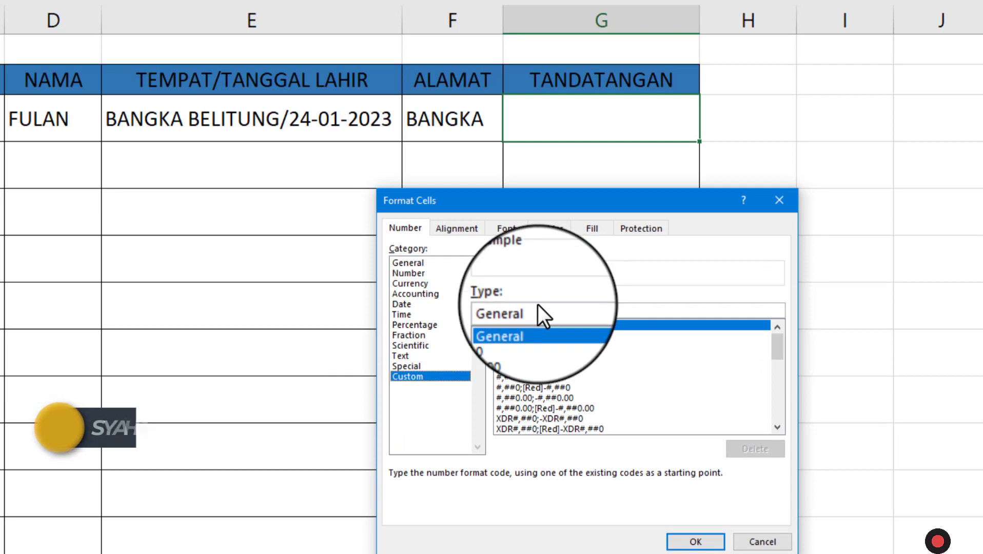
click(534, 310)
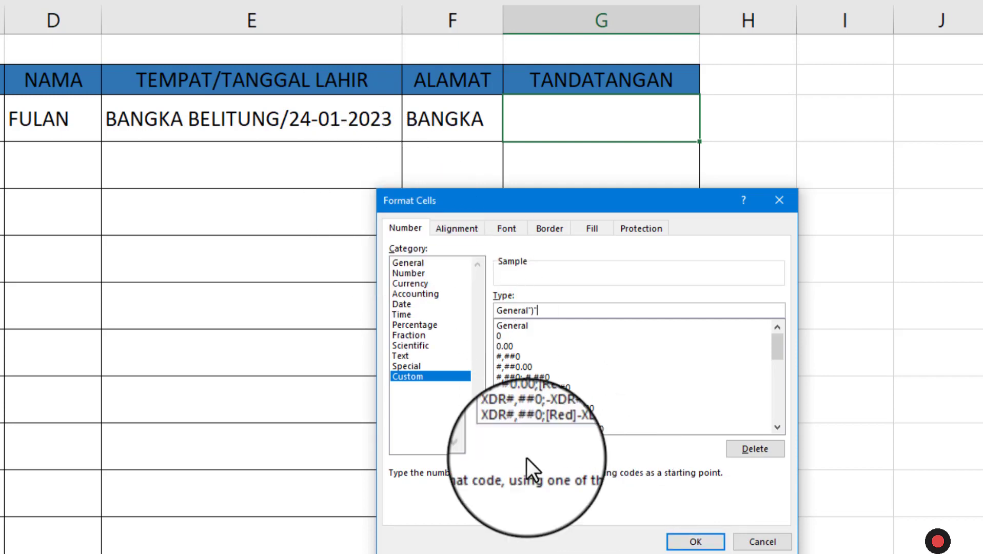
click(697, 544)
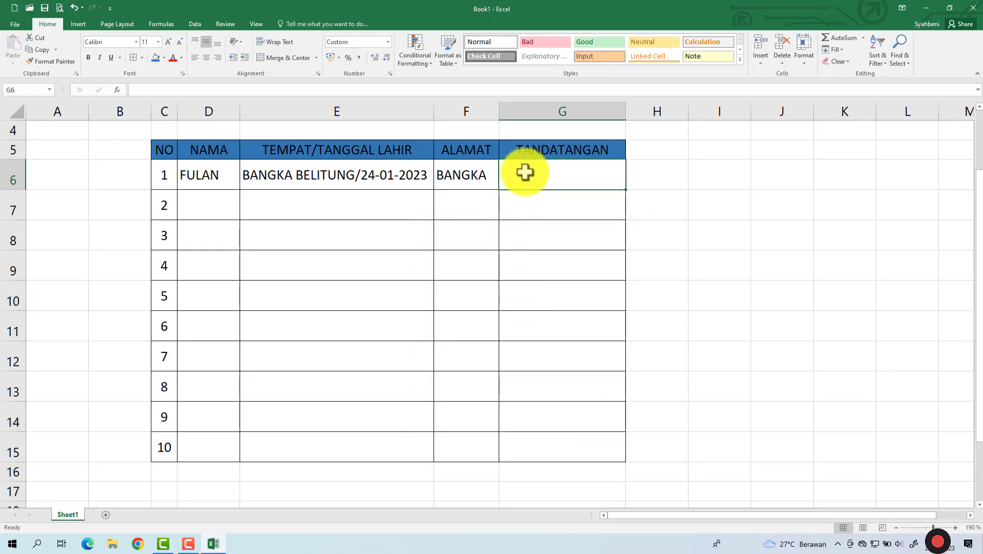
Step: Enter 1 in G6 and align it to the left of the cell
text(1)
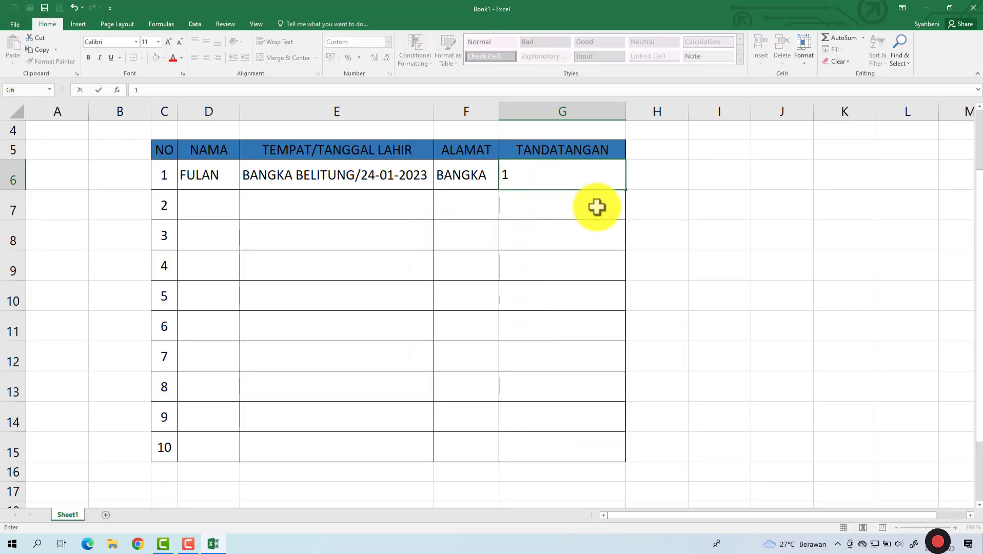
click(649, 238)
click(596, 177)
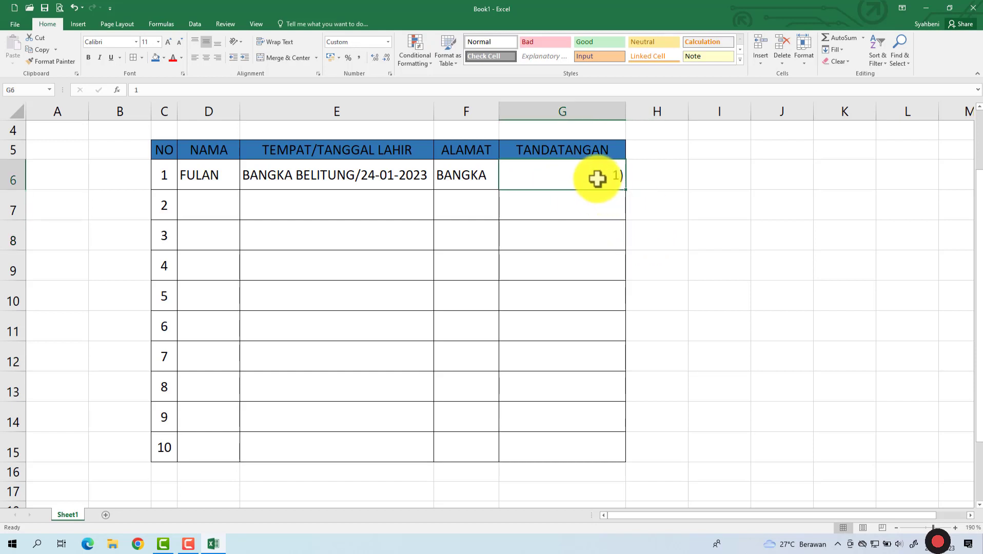
click(193, 57)
click(548, 211)
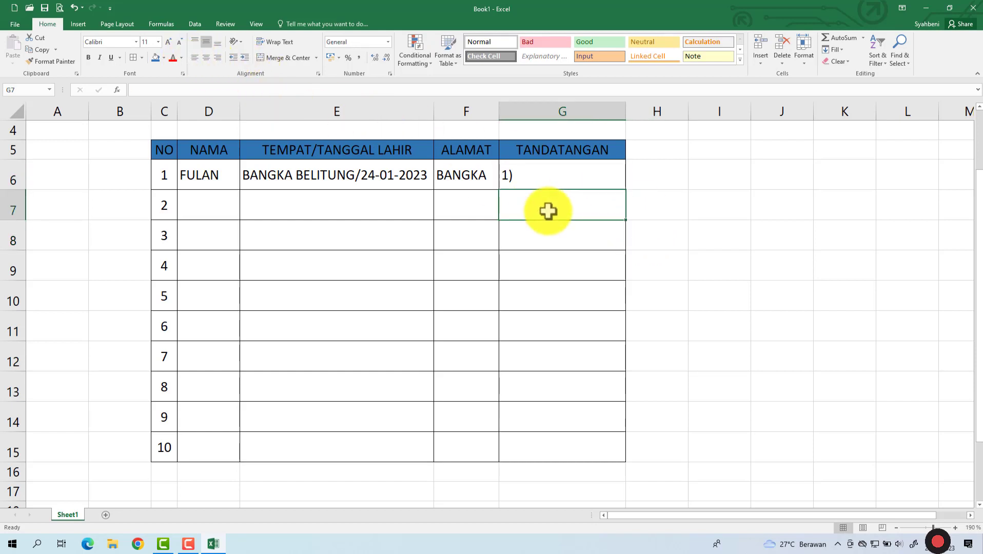
Step: Copy the value and format of G6 down into G7 with the fill handle
click(546, 180)
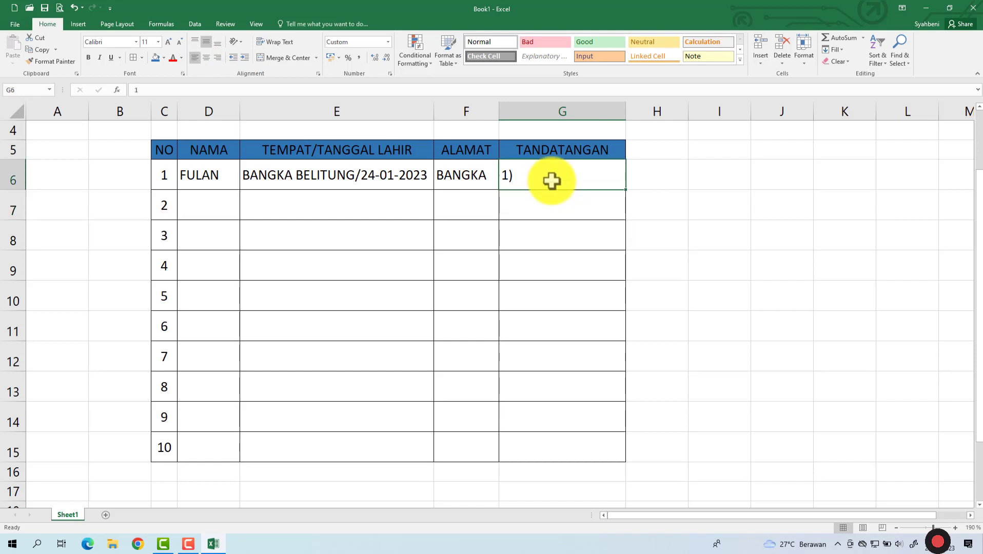
click(616, 199)
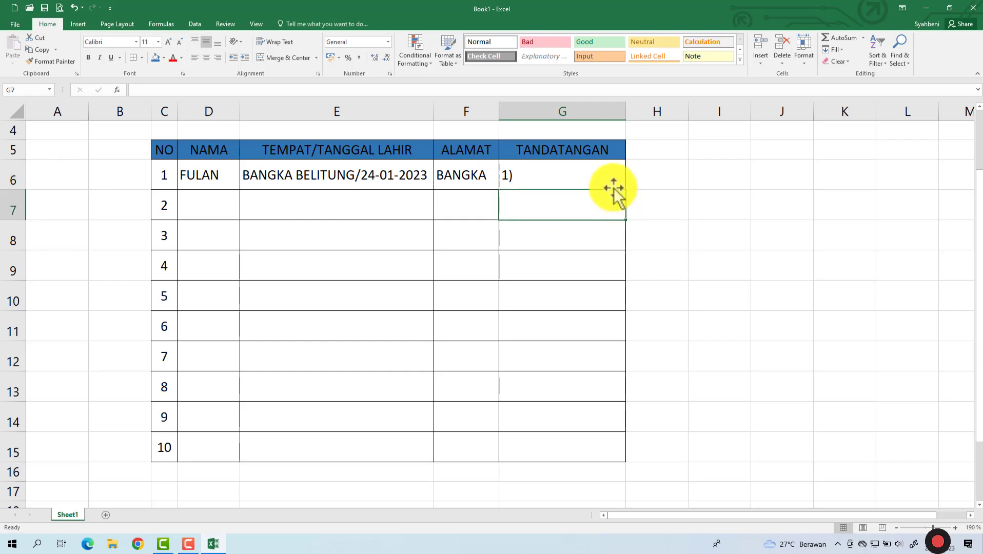
key(Up)
drag(625, 191, 615, 210)
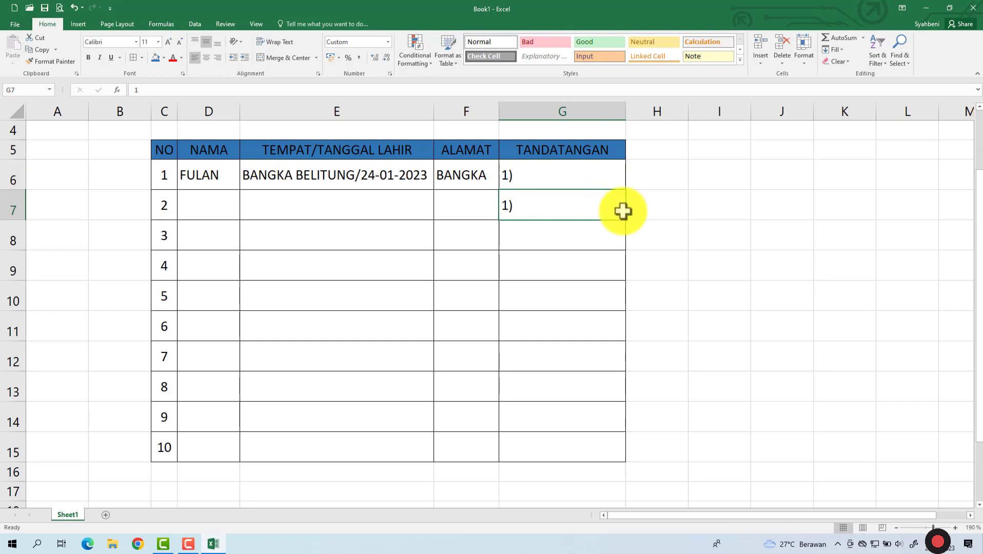
click(684, 222)
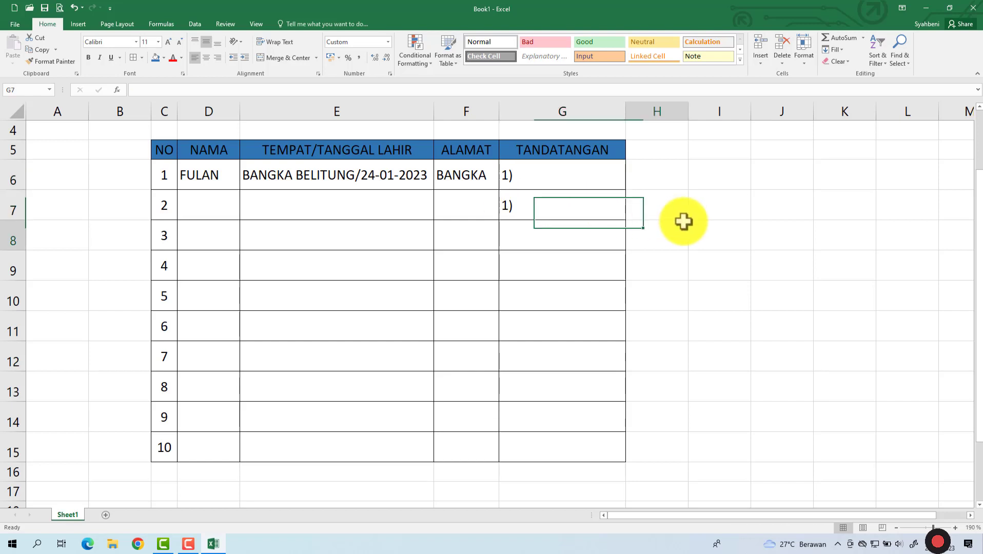
Step: Change the value in G7 to 2 and centre it horizontally
double_click(512, 207)
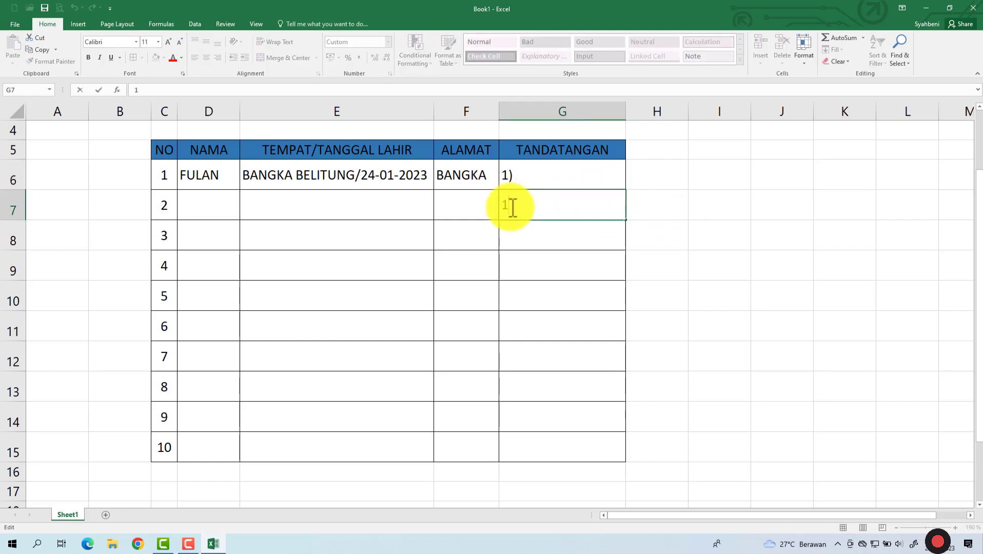
key(BackSpace)
text(2)
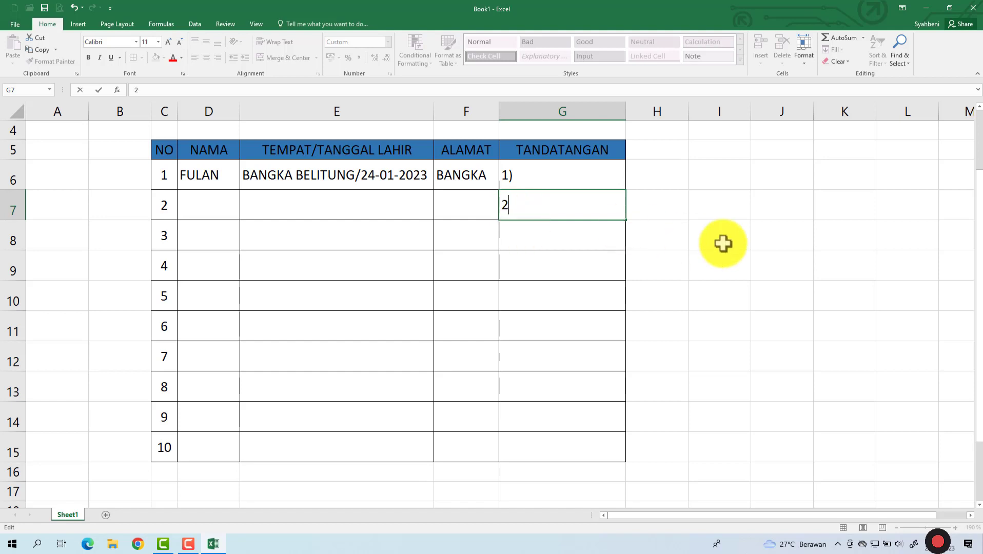
click(722, 243)
click(562, 206)
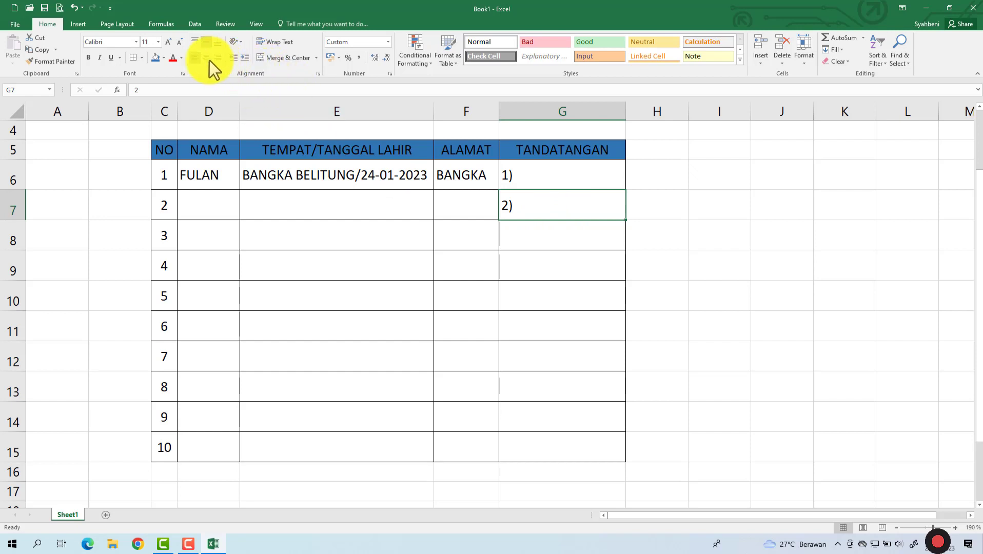
click(806, 231)
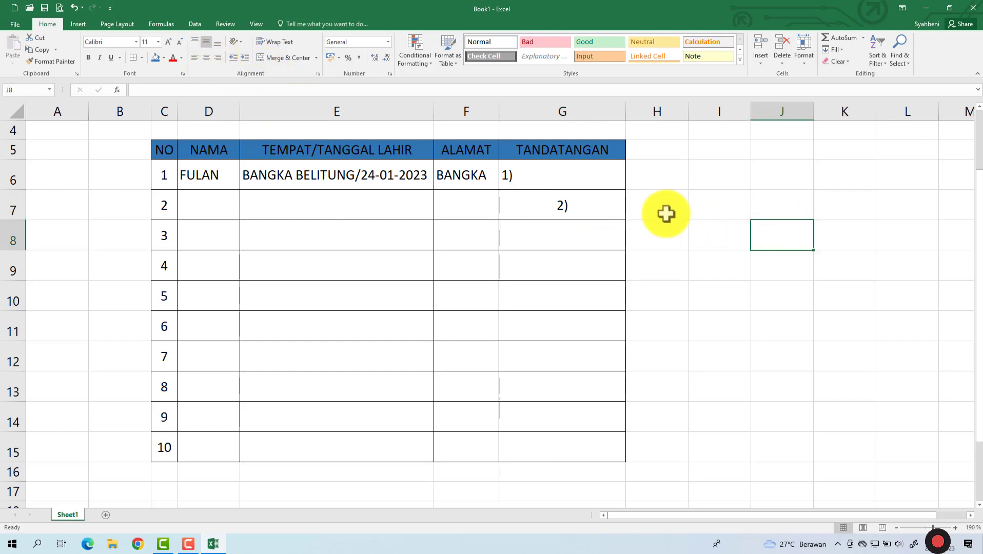
Step: Continue the number series and alternating alignment of G6:G7 down to G15
drag(611, 181, 616, 459)
click(744, 336)
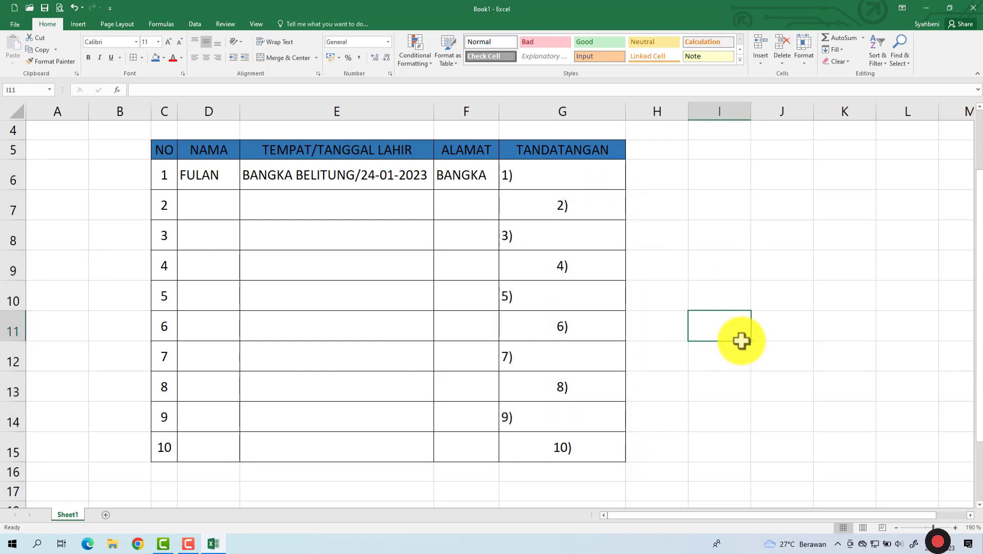
drag(556, 179, 568, 416)
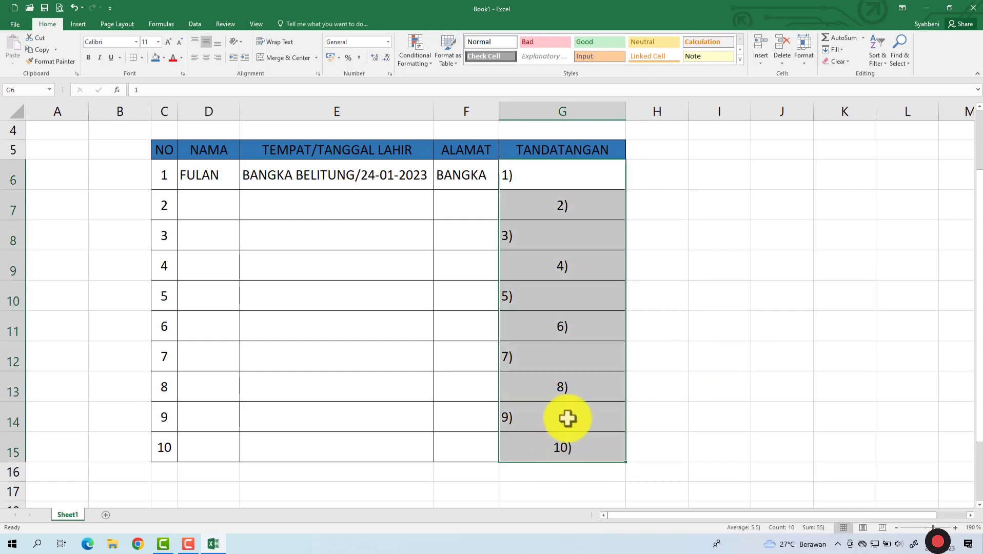
click(674, 316)
drag(516, 178, 556, 454)
click(654, 364)
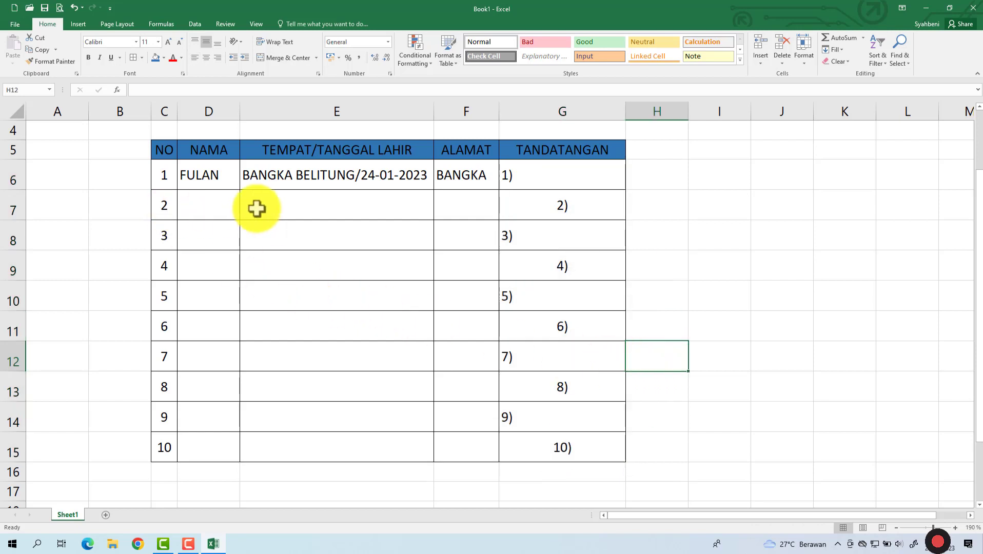
Step: Copy the name in D6 down the NAMA column to D15
click(216, 182)
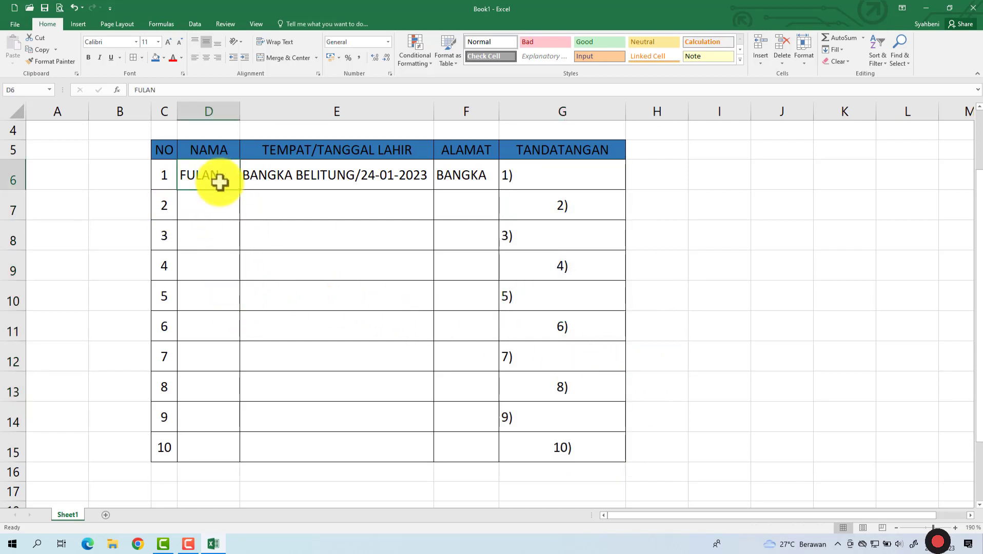
drag(240, 190, 220, 451)
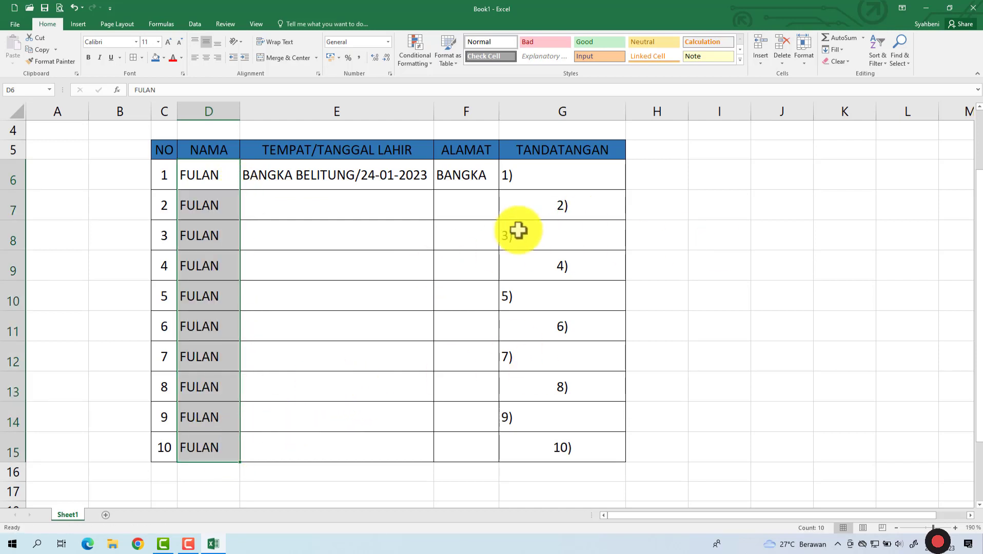
click(321, 208)
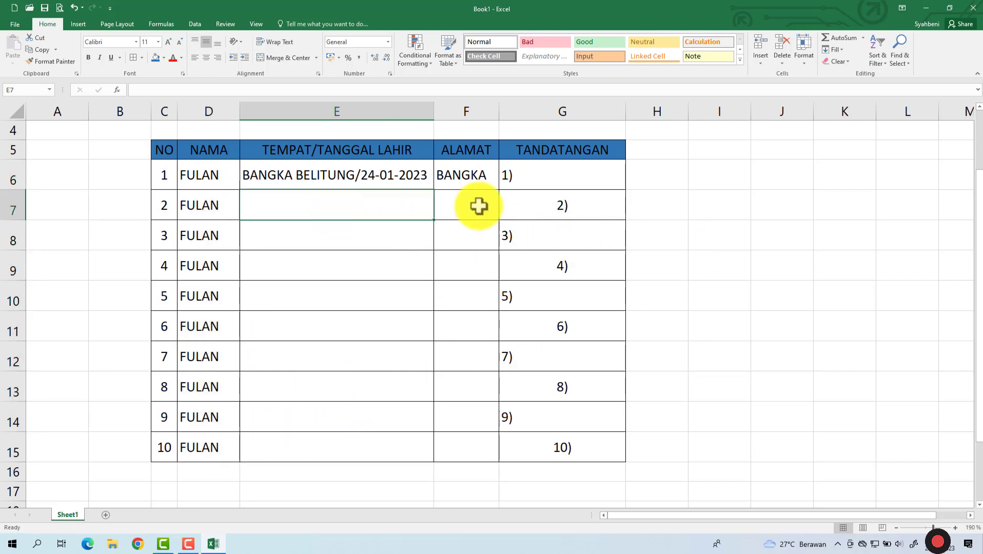
click(511, 175)
click(567, 210)
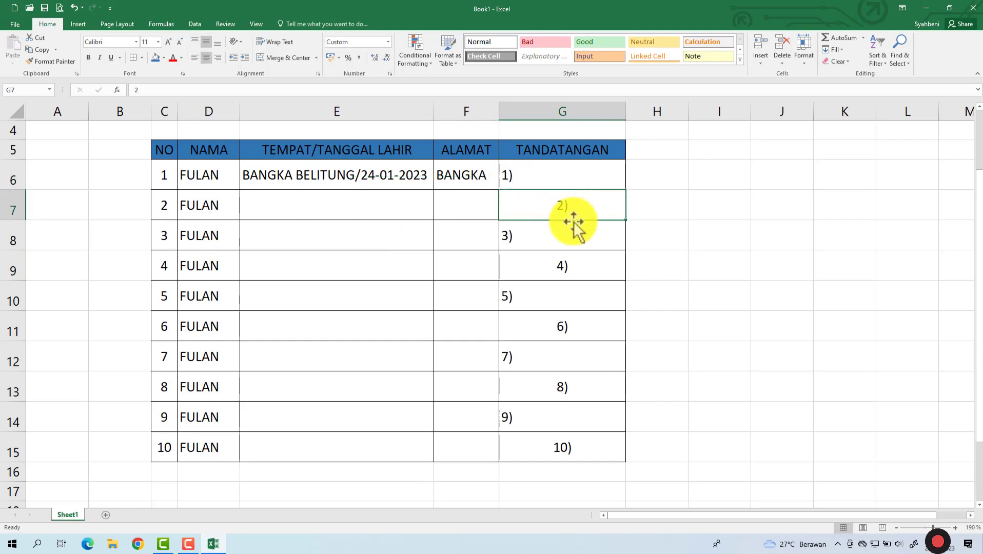
click(518, 239)
click(563, 271)
click(571, 300)
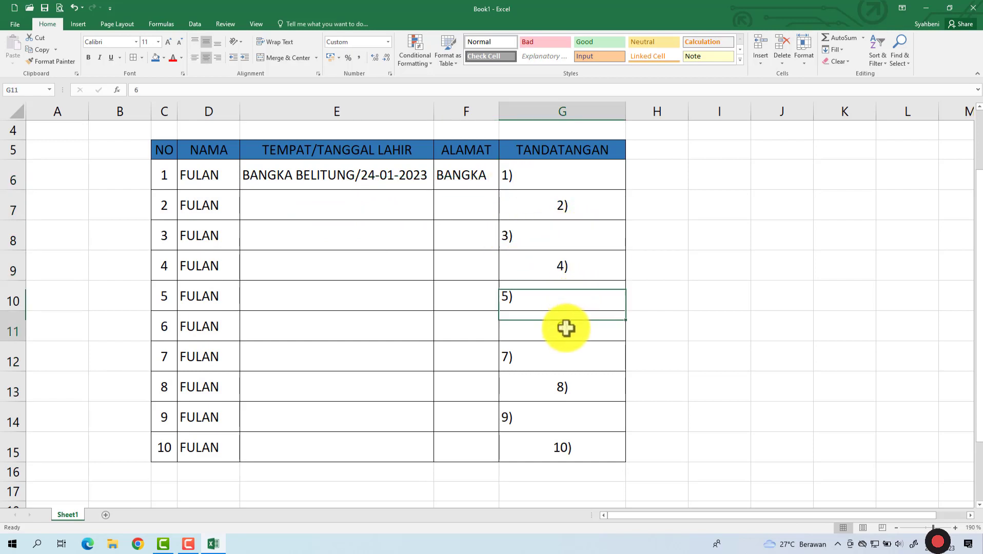
click(566, 327)
click(702, 326)
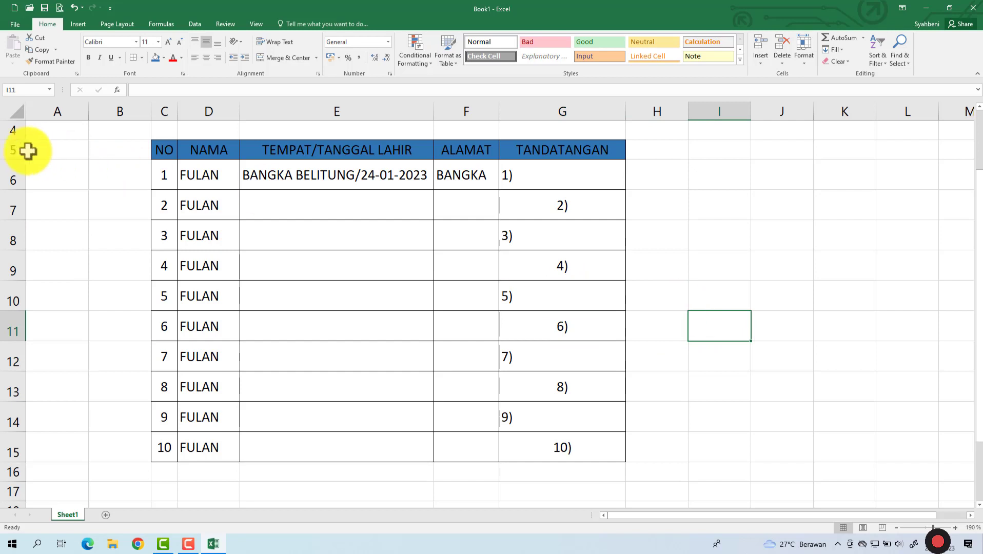
Step: Increase the height of header row 5 slightly
drag(12, 160, 13, 164)
click(652, 208)
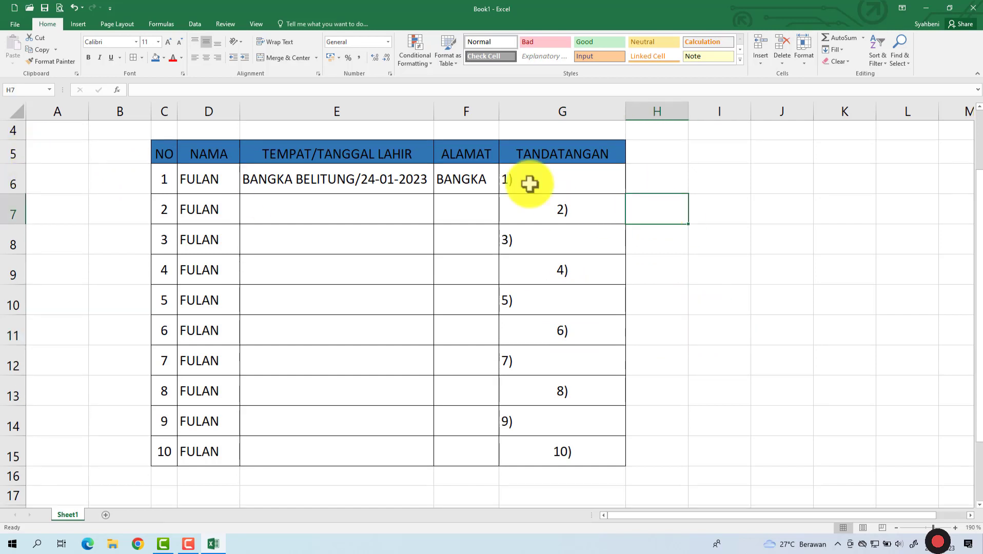
Step: Make the table's header labels in C5:G5 bold
drag(165, 148, 520, 160)
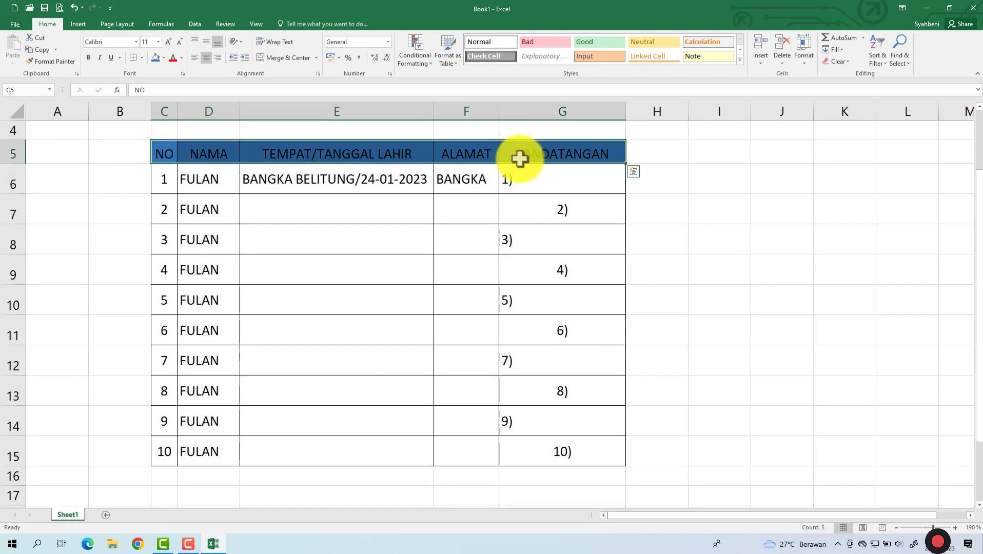
key(ctrl+b)
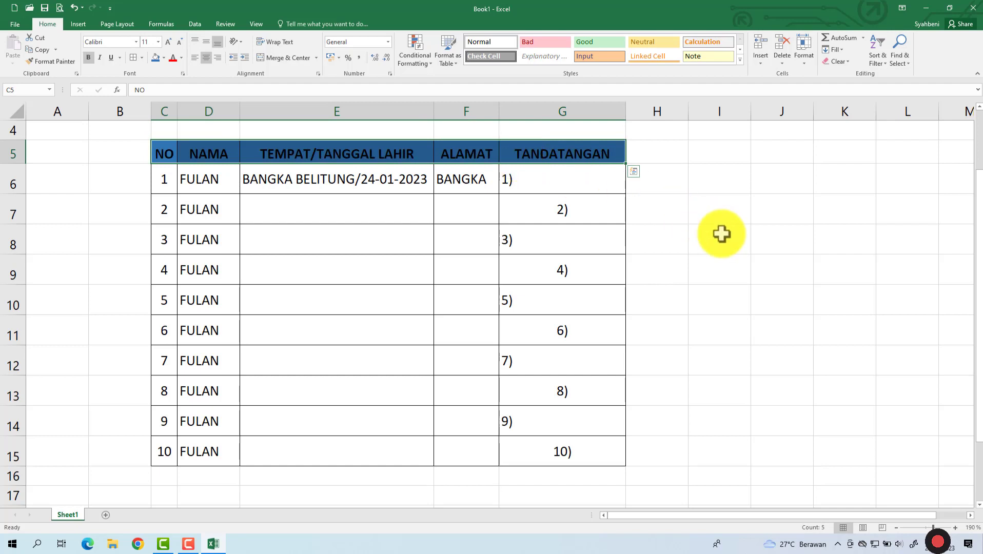
click(722, 234)
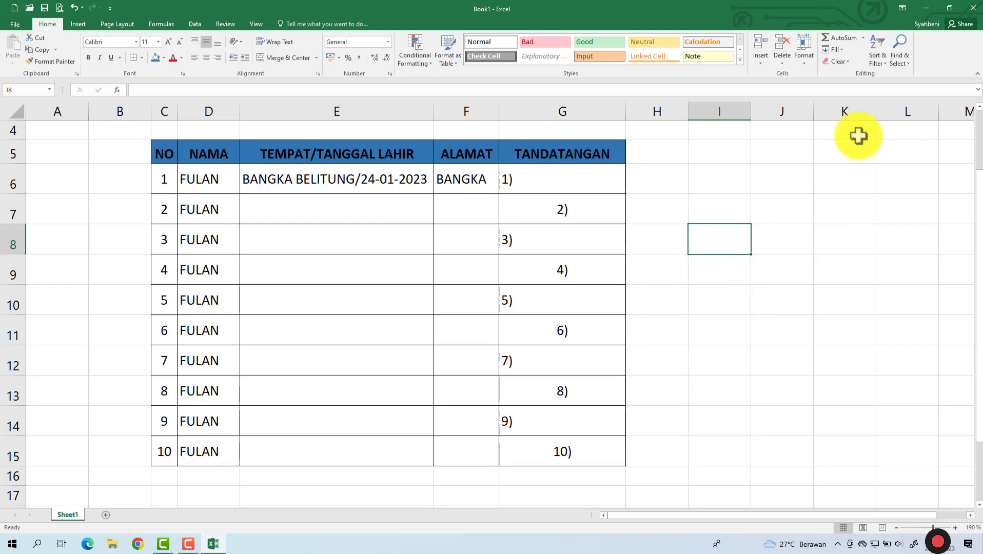
Step: Minimise the workbook window to show the desktop and refresh the desktop three times
click(922, 8)
right_click(475, 145)
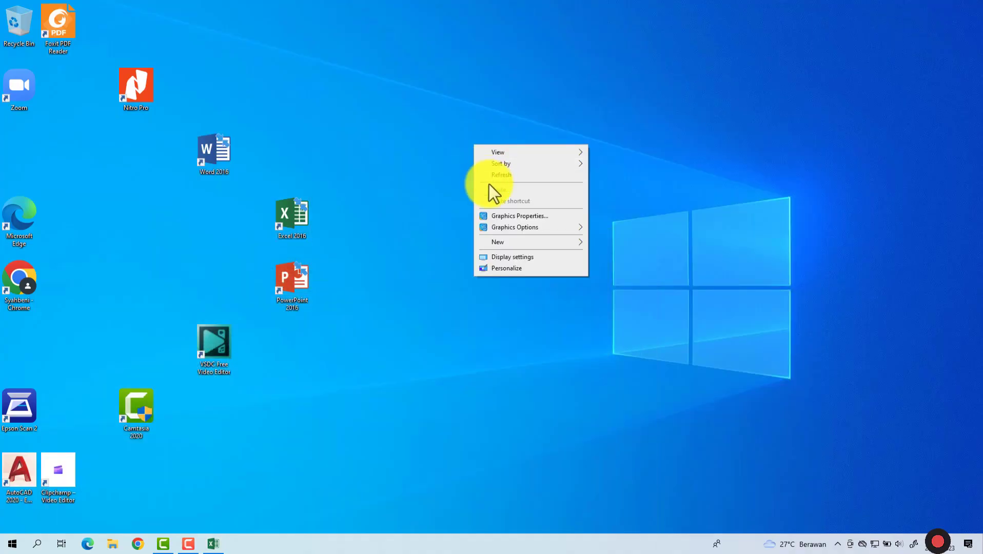
click(490, 177)
right_click(477, 169)
click(489, 201)
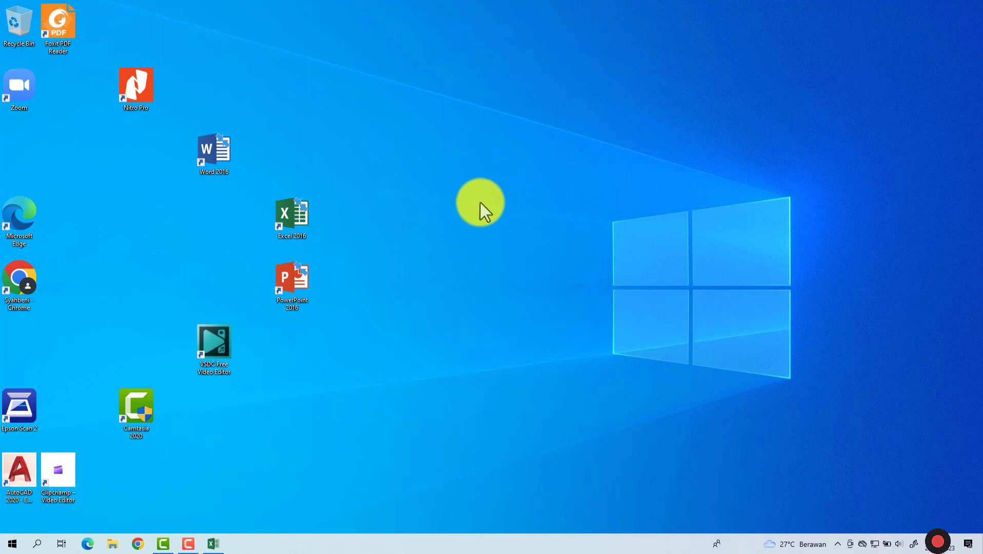
right_click(480, 203)
click(485, 214)
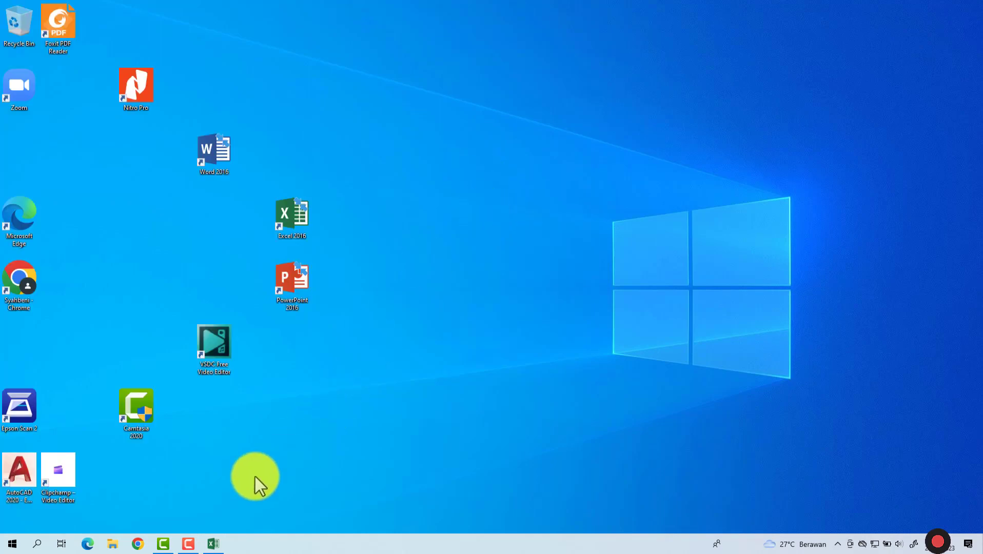